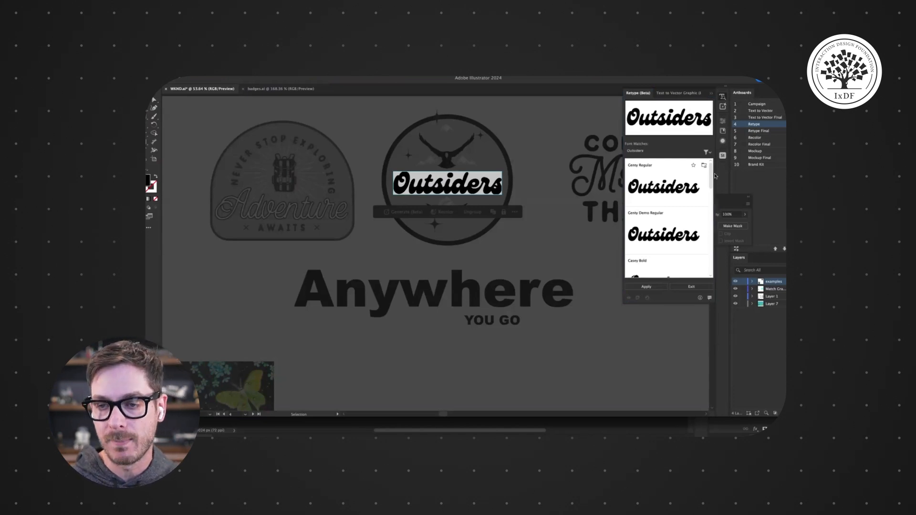
- Apply the Ceny Regular font match to the Outsiders lettering with Retype, then exit Retype
{"action": "scroll", "coordinate": [710, 176], "scroll_direction": "down", "scroll_amount": 2}
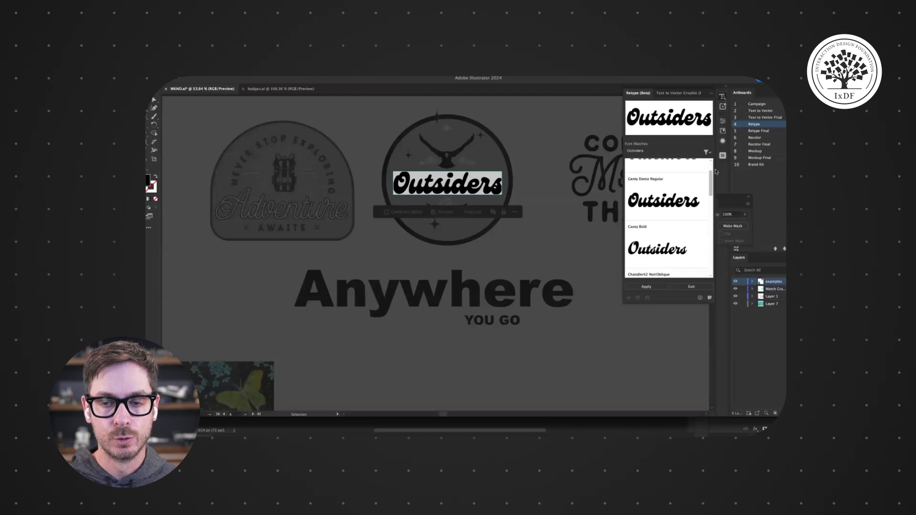
{"action": "left_click_drag", "start_coordinate": [715, 170], "coordinate": [715, 163]}
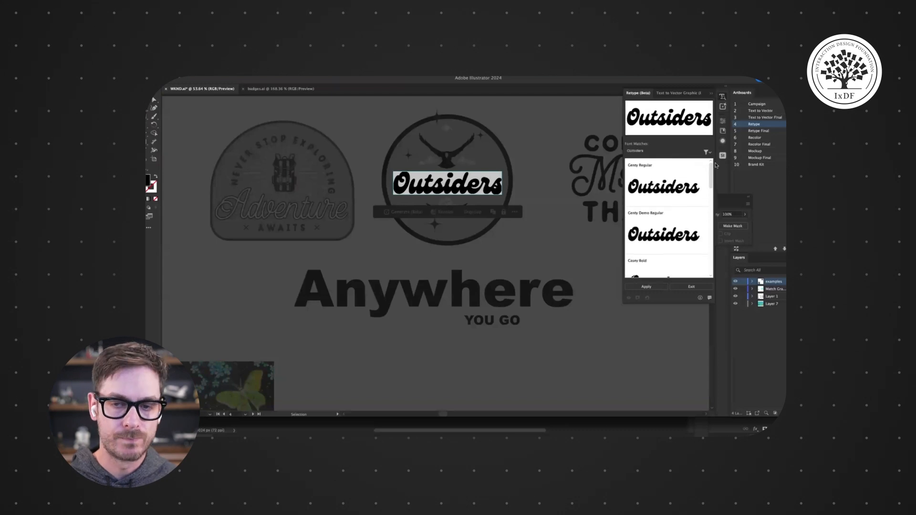
{"action": "left_click", "coordinate": [671, 190]}
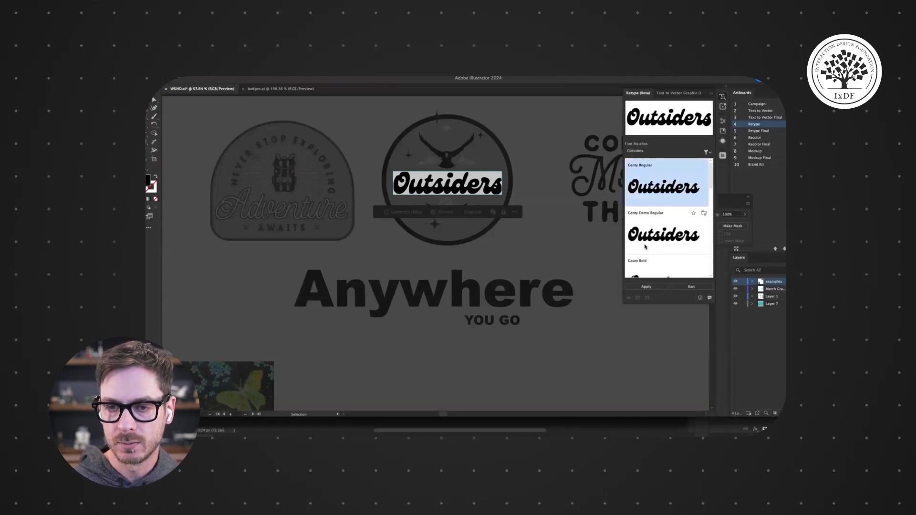
{"action": "left_click", "coordinate": [645, 288]}
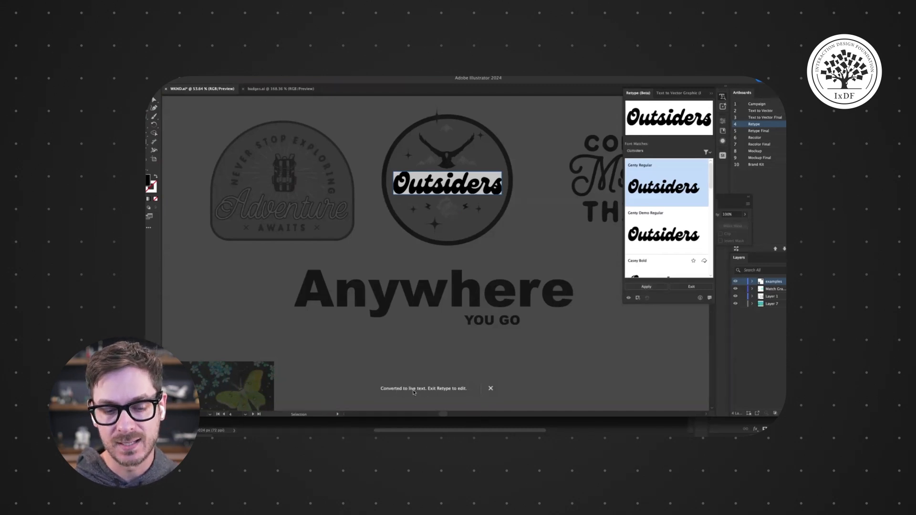
{"action": "left_click", "coordinate": [692, 286]}
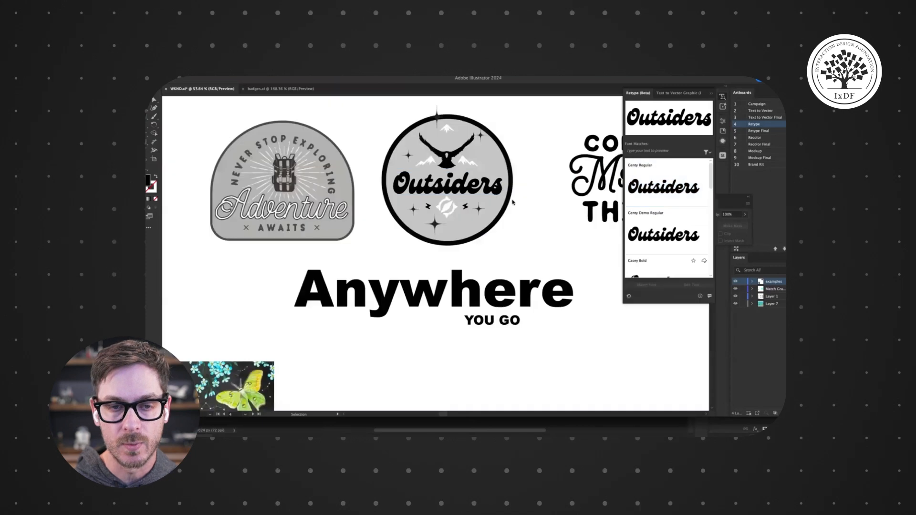
- Edit the badge's live text, replacing Outsiders with Hello!
{"action": "double_click", "coordinate": [441, 190]}
{"action": "double_click", "coordinate": [443, 190]}
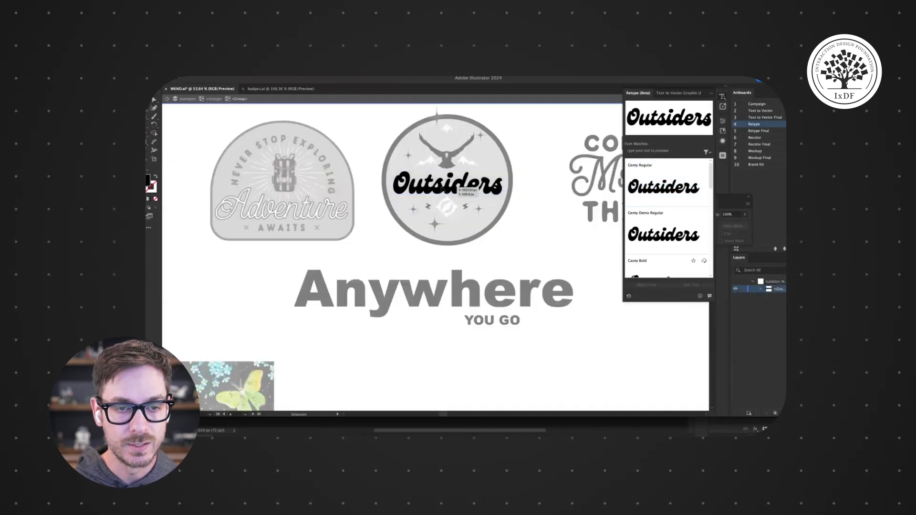
{"action": "double_click", "coordinate": [446, 189]}
{"action": "double_click", "coordinate": [447, 189]}
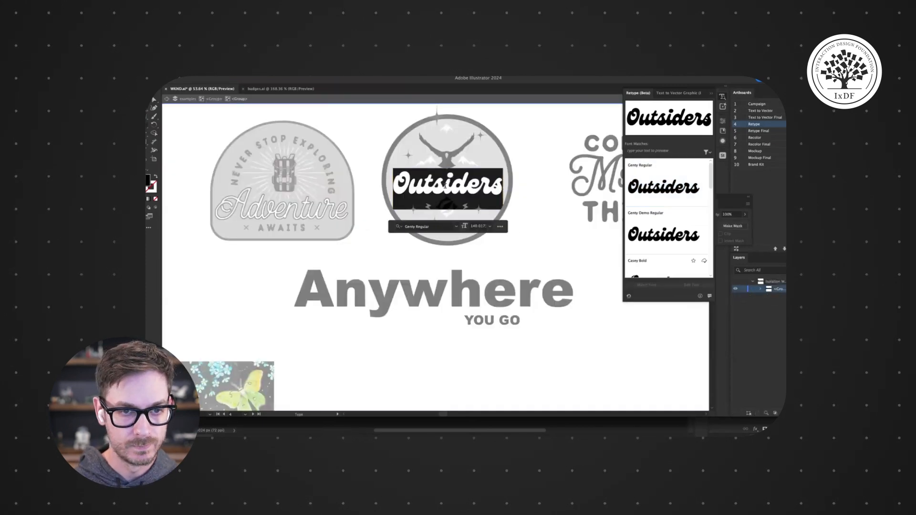
{"action": "type", "text": "HELLO!"}
{"action": "key", "text": "BackSpace"}
{"action": "key", "text": "BackSpace"}
{"action": "key", "text": "BackSpace"}
{"action": "key", "text": "BackSpace"}
{"action": "key", "text": "BackSpace"}
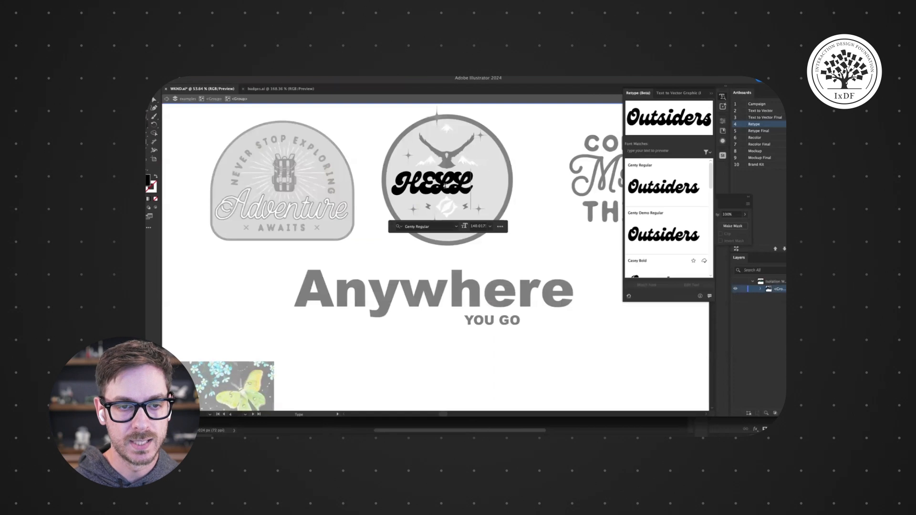
{"action": "type", "text": "ello"}
{"action": "key", "text": "BackSpace"}
{"action": "key", "text": "BackSpace"}
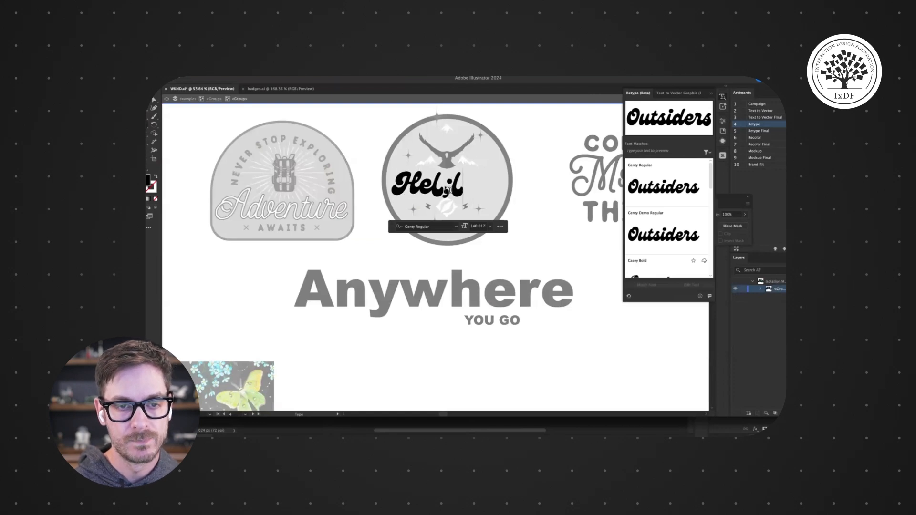
{"action": "type", "text": "k"}
{"action": "key", "text": "BackSpace"}
{"action": "type", "text": "lo!"}
{"action": "key", "text": "Escape"}
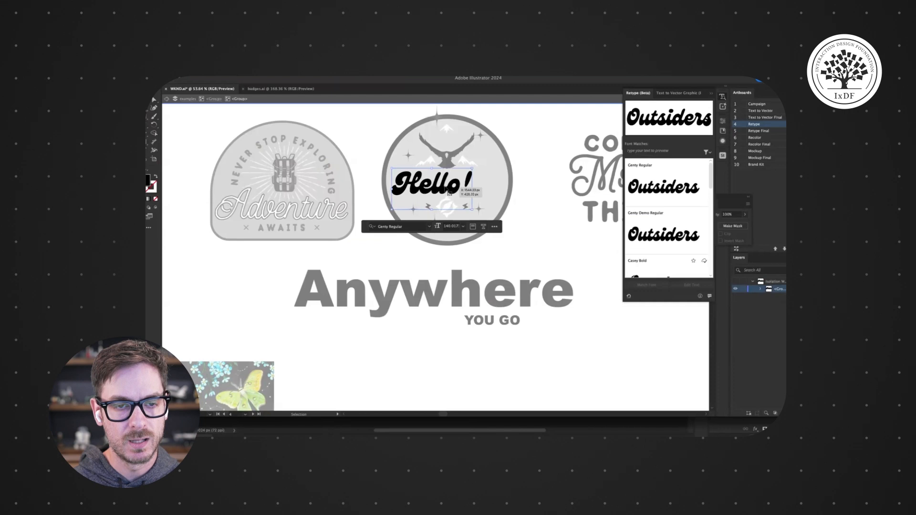
{"action": "left_click", "coordinate": [539, 159]}
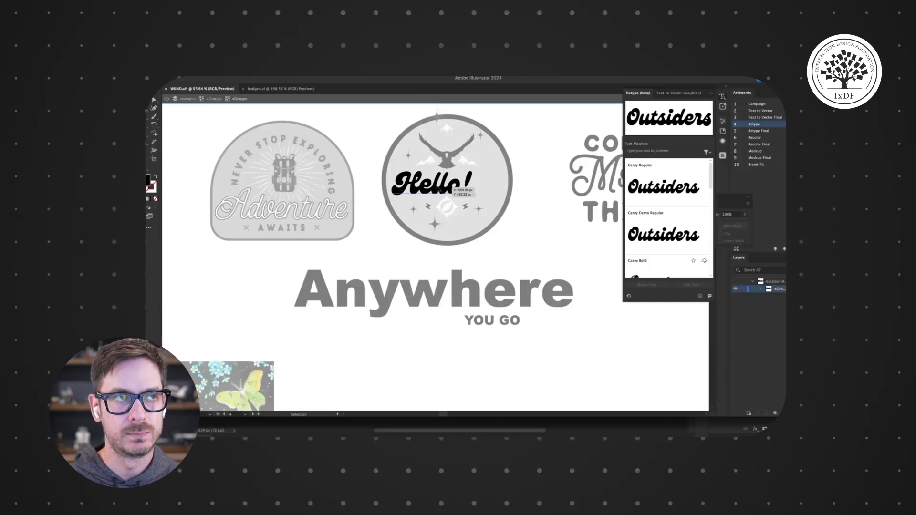
- Nudge the text slightly right, then undo back through the move and all the text edits
{"action": "left_click_drag", "start_coordinate": [438, 190], "coordinate": [455, 190]}
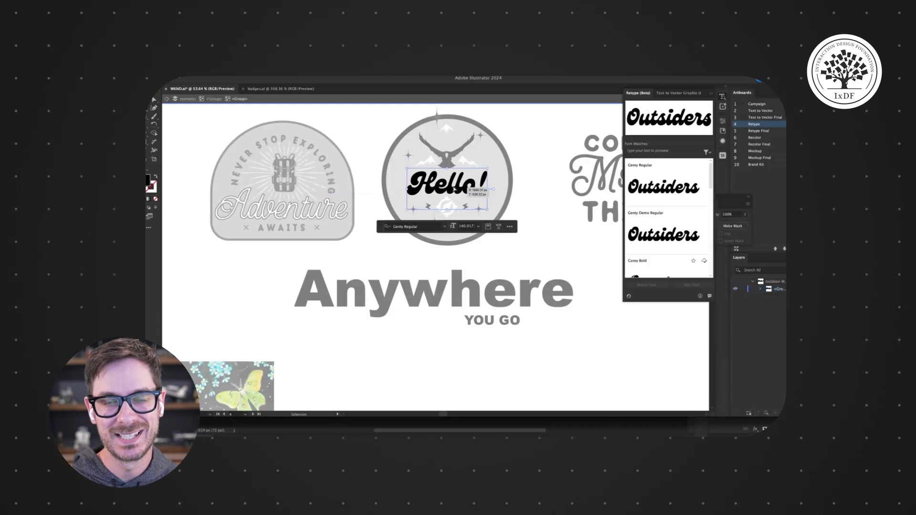
{"action": "key", "text": "super+z"}
{"action": "key", "text": "super+z"}
{"action": "key", "text": "super+z"}
{"action": "key", "text": "super+z"}
{"action": "key", "text": "super+shift+z"}
{"action": "key", "text": "super+shift+z"}
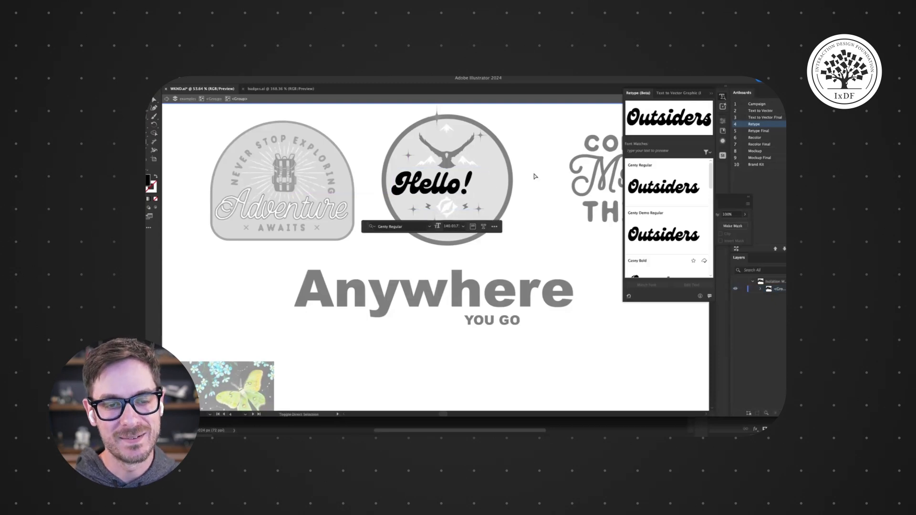
{"action": "key", "text": "super+z"}
{"action": "key", "text": "super+z"}
{"action": "key", "text": "super+z"}
{"action": "key", "text": "super+z"}
{"action": "key", "text": "super+z"}
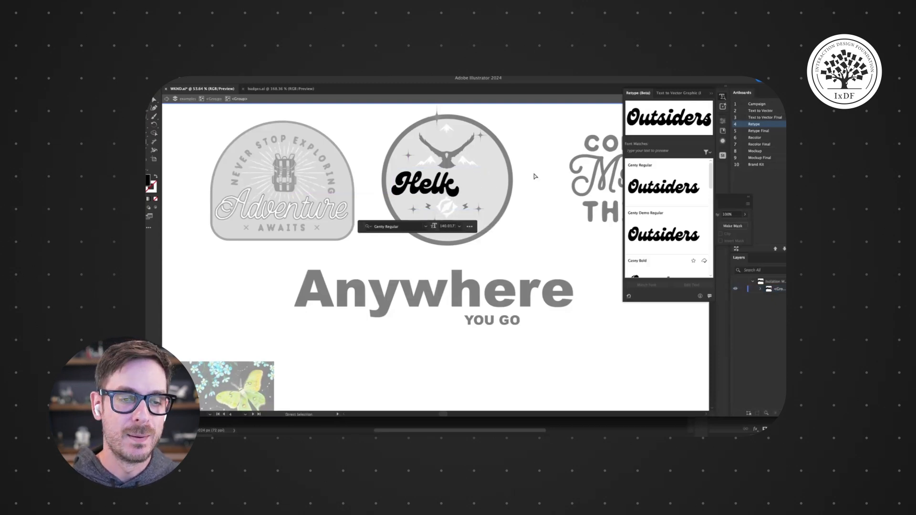
{"action": "key", "text": "super+z"}
{"action": "key", "text": "super+z"}
{"action": "key", "text": "super+z"}
{"action": "key", "text": "super+z"}
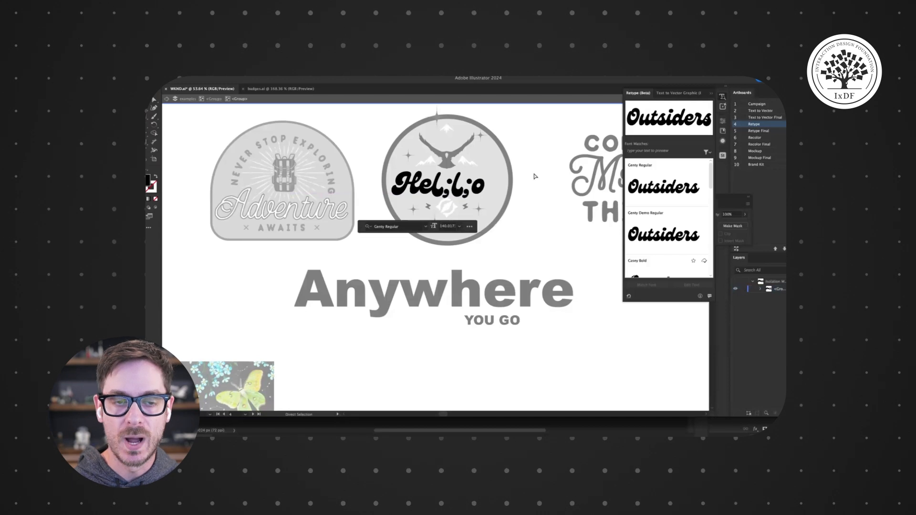
{"action": "key", "text": "super+z"}
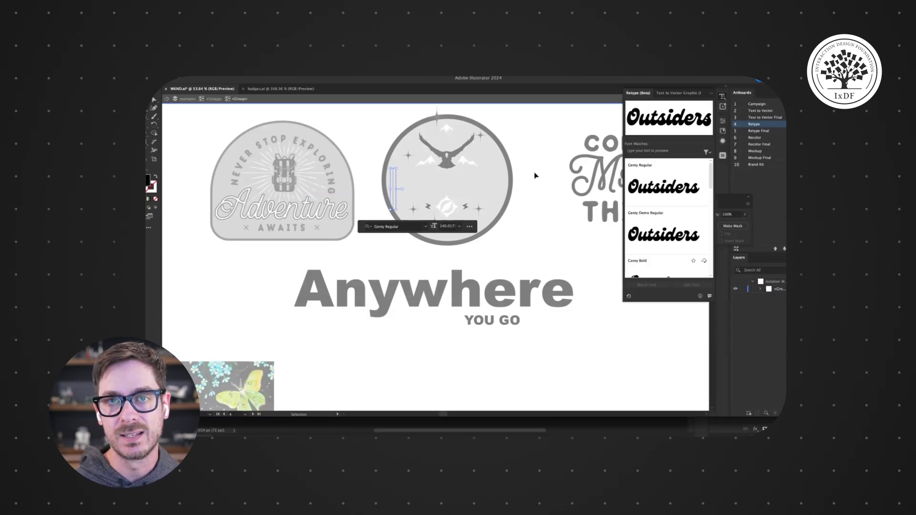
{"action": "key", "text": "super+z"}
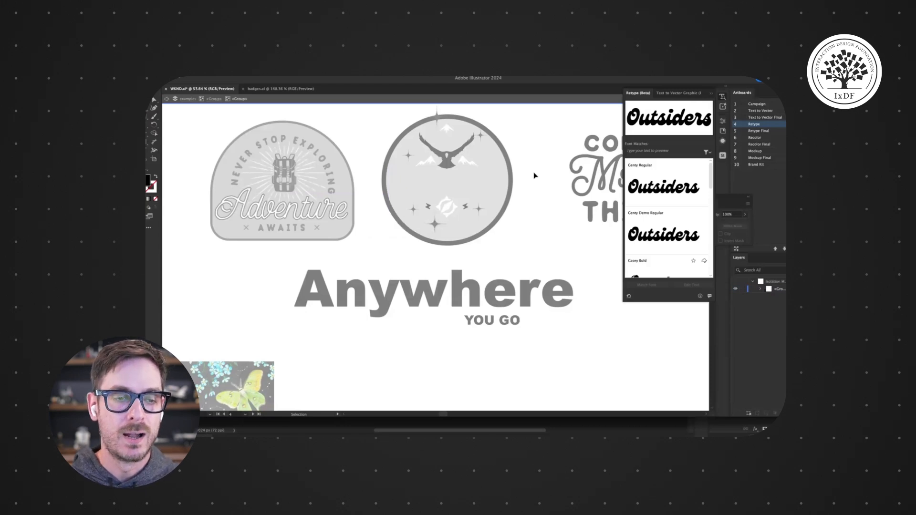
- Switch to the badges document, close the floating Transparency panel and select the Mountain View badge
{"action": "left_click", "coordinate": [268, 88]}
{"action": "left_click", "coordinate": [724, 96]}
{"action": "left_click_drag", "start_coordinate": [557, 228], "coordinate": [472, 228]}
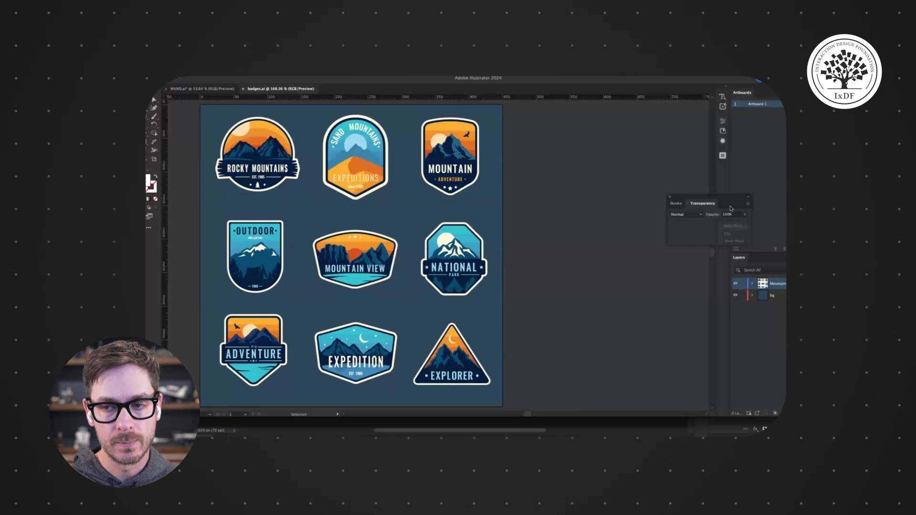
{"action": "left_click", "coordinate": [669, 198]}
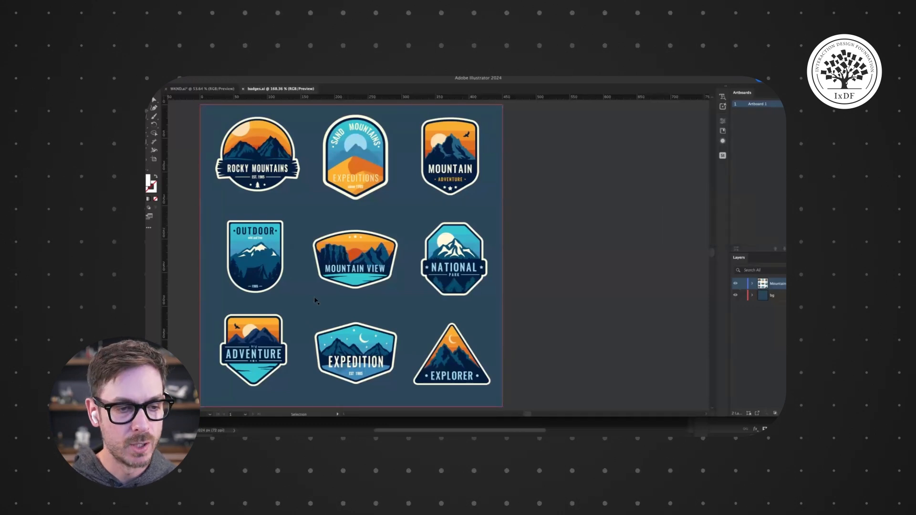
{"action": "left_click", "coordinate": [363, 251]}
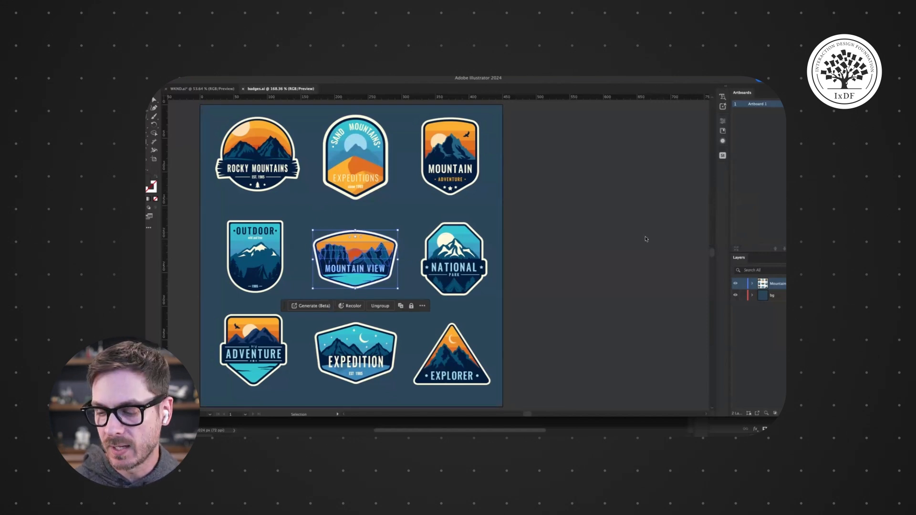
- In Finder, open the Mockups folder, preview the pink product box image and drag it into the badges document
{"action": "key", "text": "super+Tab"}
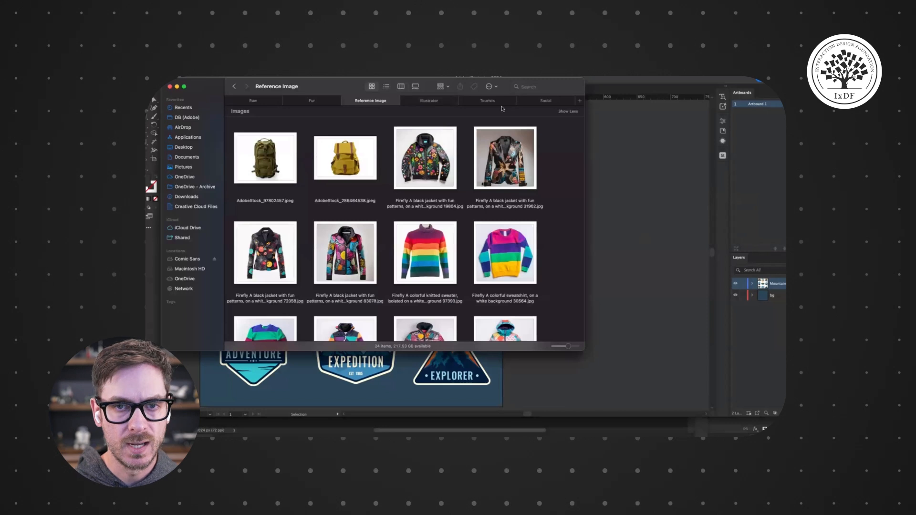
{"action": "left_click", "coordinate": [253, 101]}
{"action": "left_click", "coordinate": [234, 87]}
{"action": "double_click", "coordinate": [306, 134]}
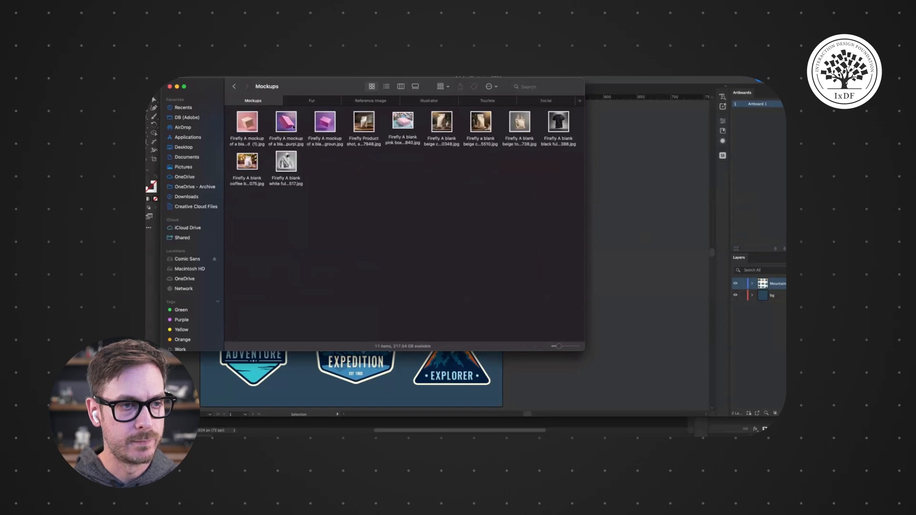
{"action": "key", "text": "Right"}
{"action": "key", "text": "space"}
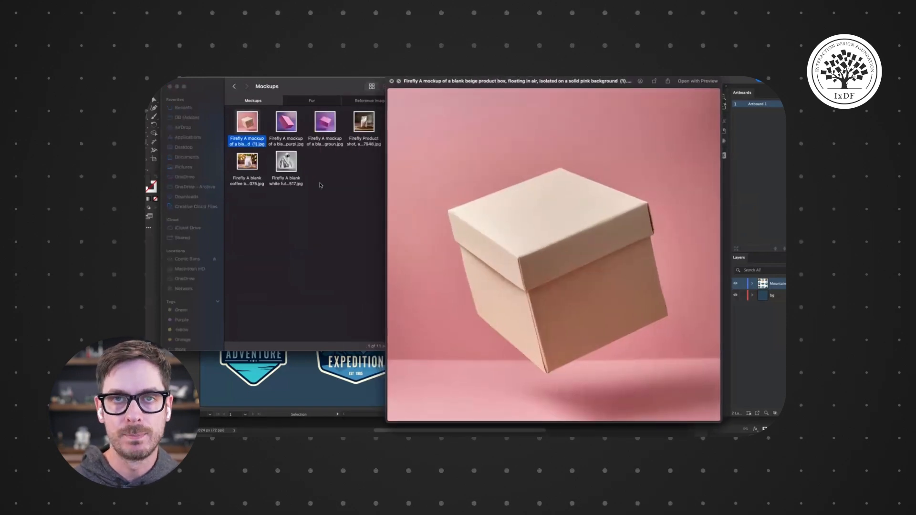
{"action": "key", "text": "space"}
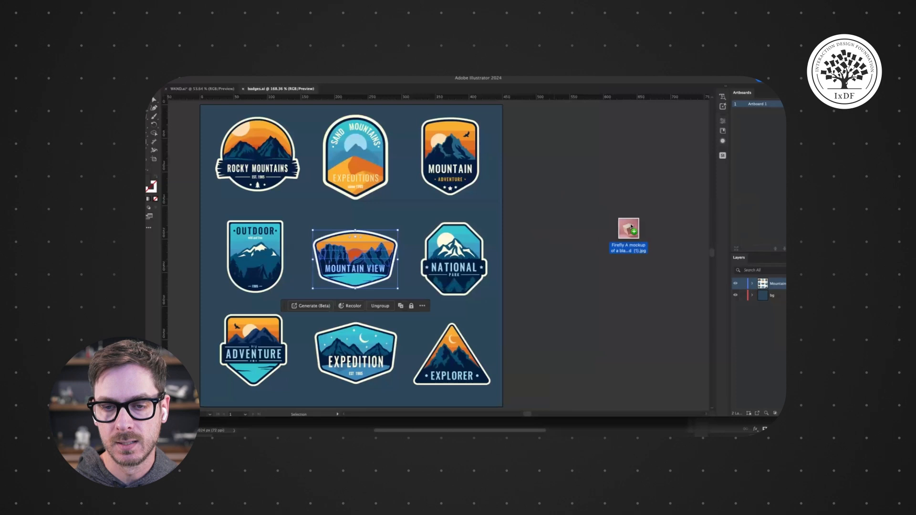
{"action": "left_click_drag", "start_coordinate": [623, 232], "coordinate": [659, 230]}
{"action": "left_click_drag", "start_coordinate": [612, 274], "coordinate": [437, 242]}
- Scale down the box photo and place it beside the badges artboard
{"action": "scroll", "coordinate": [474, 258], "scroll_direction": "down", "scroll_amount": 6}
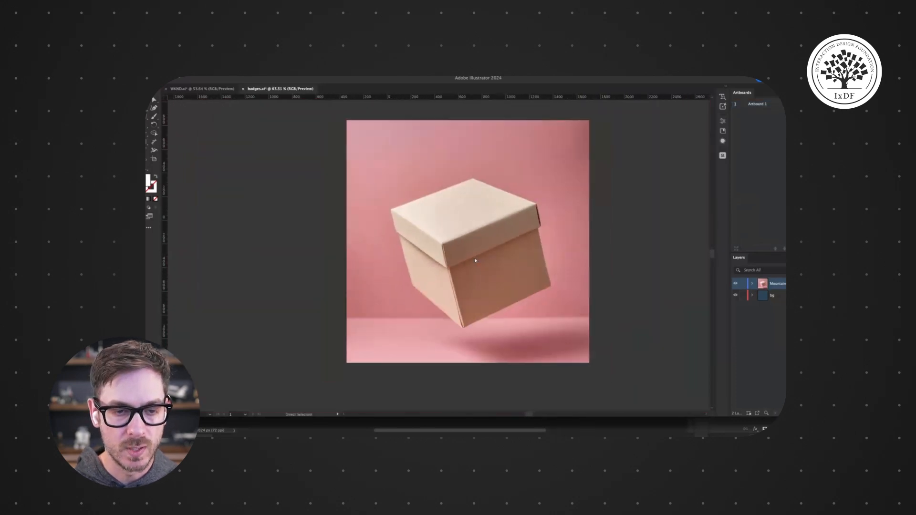
{"action": "key", "text": "v"}
{"action": "left_click_drag", "start_coordinate": [371, 343], "coordinate": [530, 210]}
{"action": "left_click_drag", "start_coordinate": [548, 161], "coordinate": [476, 245]}
{"action": "scroll", "coordinate": [476, 246], "scroll_direction": "up", "scroll_amount": 8}
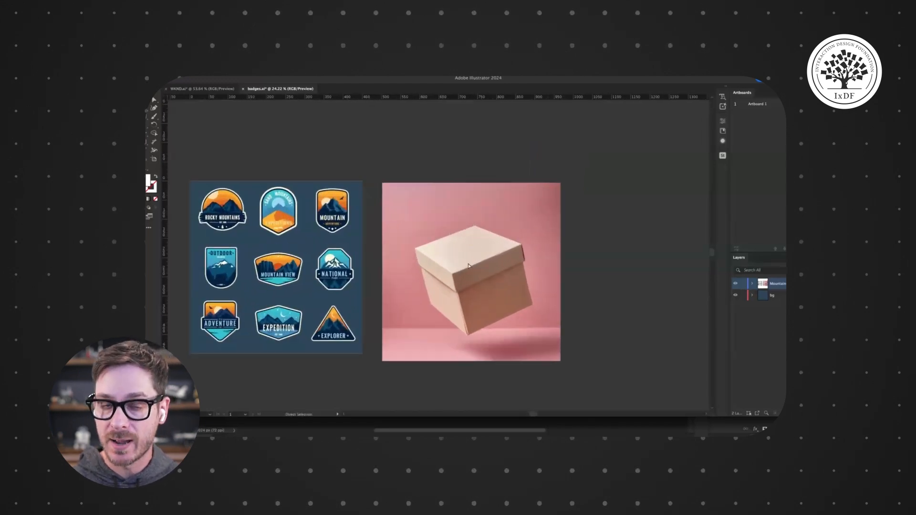
{"action": "left_click_drag", "start_coordinate": [570, 376], "coordinate": [557, 362]}
{"action": "left_click_drag", "start_coordinate": [453, 276], "coordinate": [505, 254]}
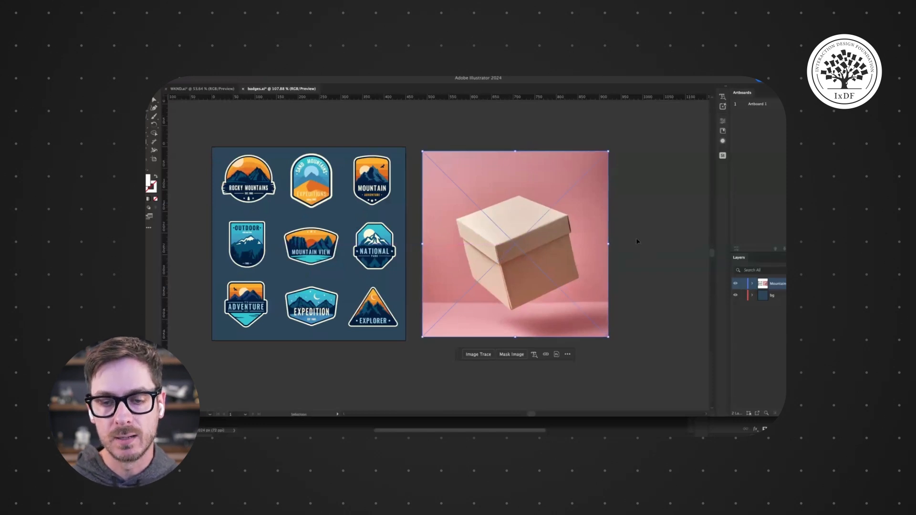
- Select the Mountain View badge together with the box photo and make a mockup that puts the badge on the box
{"action": "left_click", "coordinate": [314, 249]}
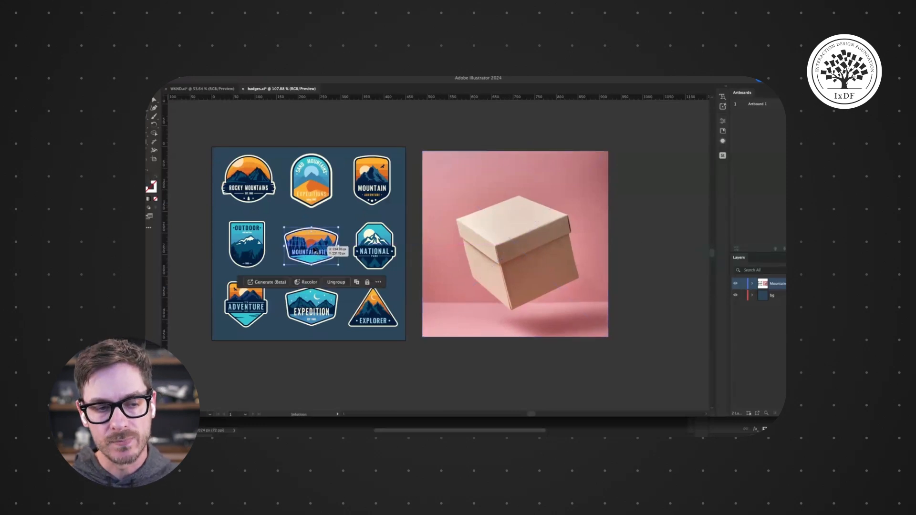
{"action": "left_click", "coordinate": [548, 248]}
{"action": "left_click", "coordinate": [307, 238]}
{"action": "key", "text": "a"}
{"action": "scroll", "coordinate": [298, 249], "scroll_direction": "up", "scroll_amount": 6}
{"action": "key", "text": "v"}
{"action": "scroll", "coordinate": [299, 249], "scroll_direction": "up", "scroll_amount": 4}
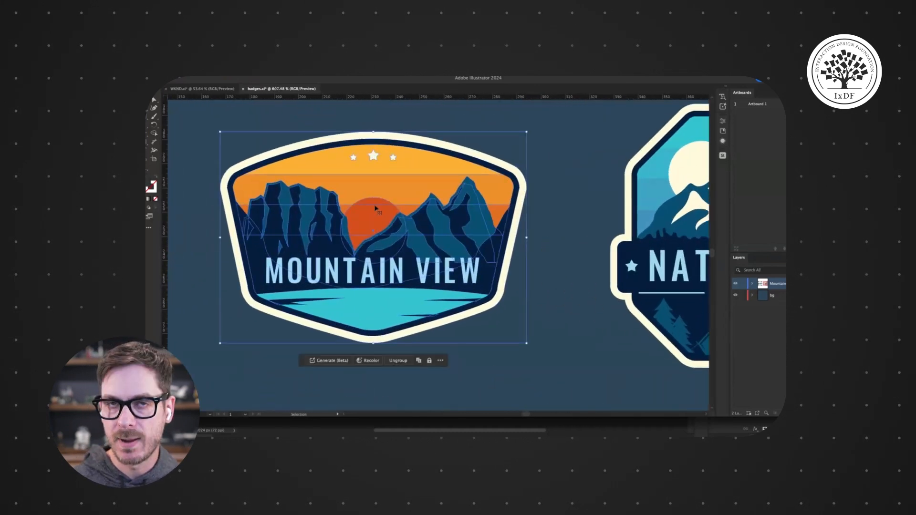
{"action": "scroll", "coordinate": [376, 209], "scroll_direction": "down", "scroll_amount": 8}
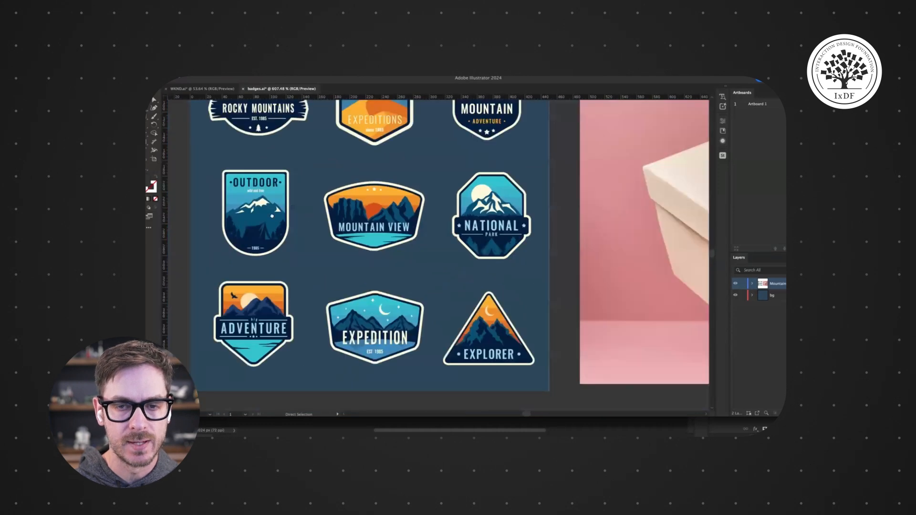
{"action": "scroll", "coordinate": [533, 204], "scroll_direction": "up", "scroll_amount": 3}
{"action": "left_click", "coordinate": [533, 204]}
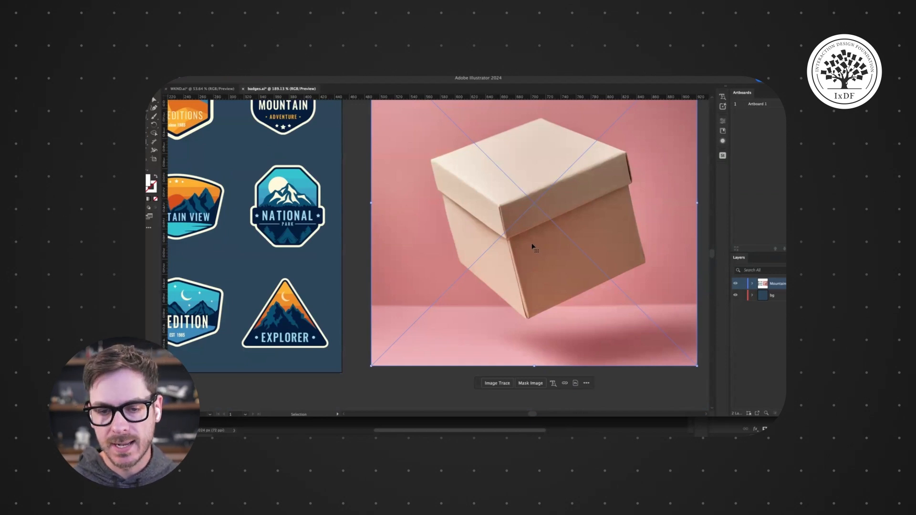
{"action": "left_click_drag", "start_coordinate": [434, 222], "coordinate": [489, 247]}
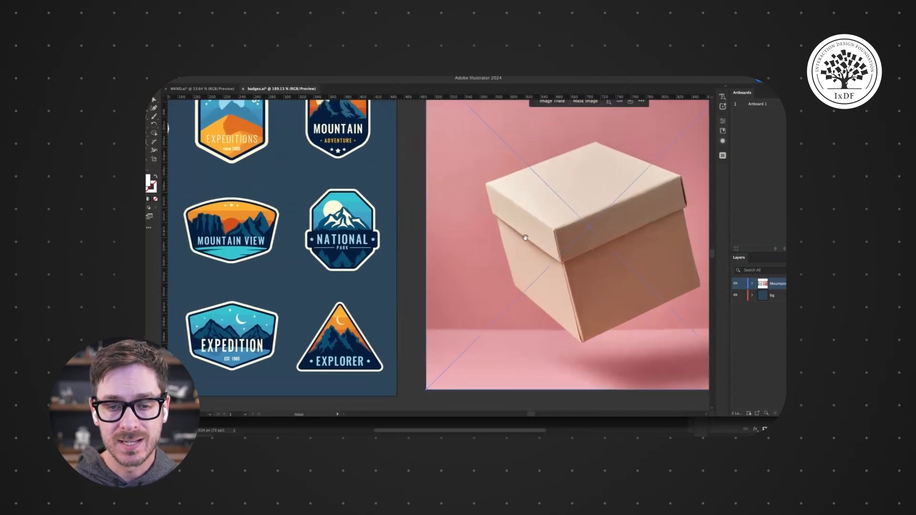
{"action": "left_click", "coordinate": [233, 229], "text": "shift"}
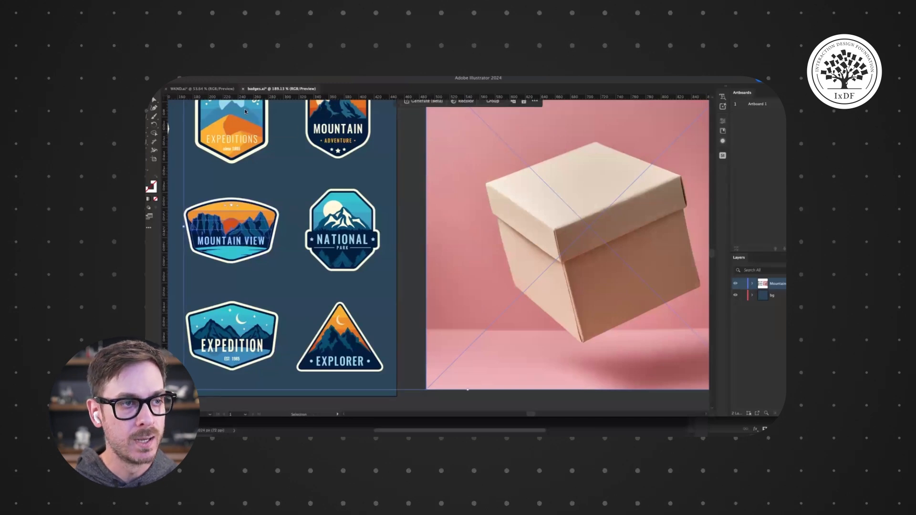
{"action": "left_click", "coordinate": [221, 70]}
{"action": "mouse_move", "coordinate": [261, 334]}
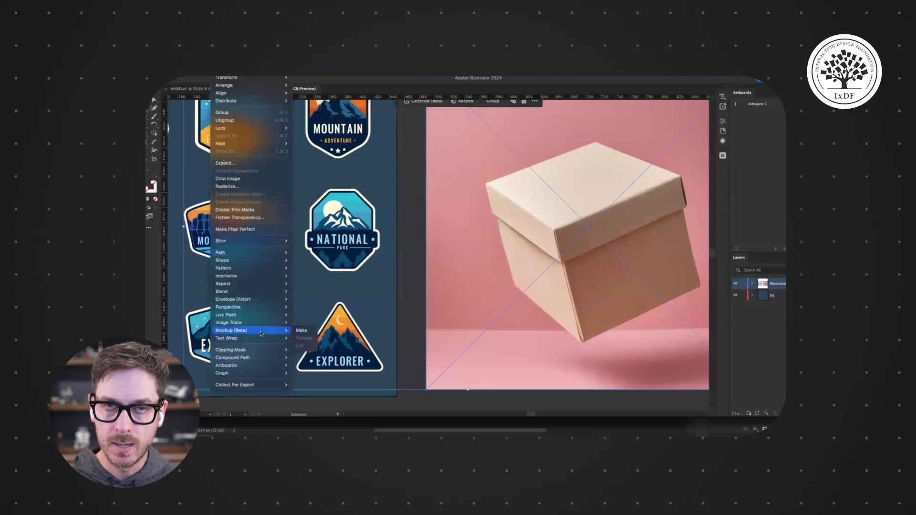
{"action": "left_click", "coordinate": [305, 332]}
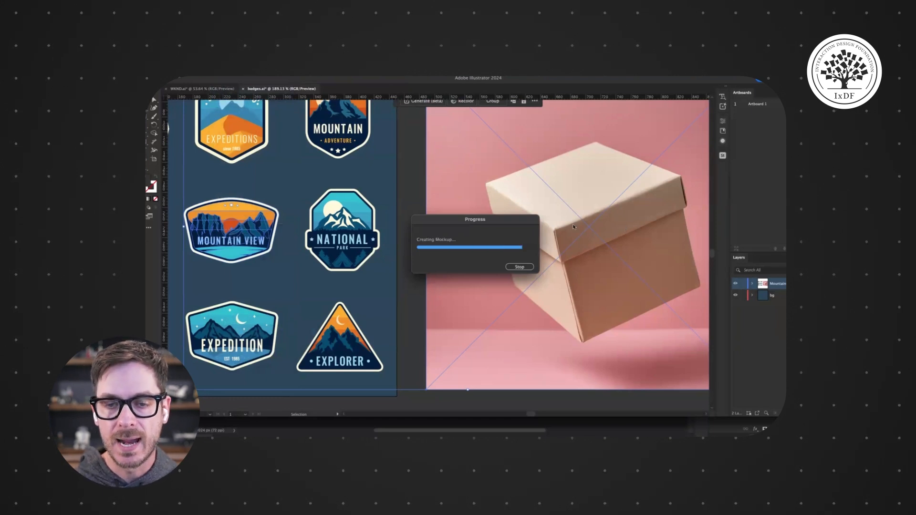
{"action": "scroll", "coordinate": [497, 178], "scroll_direction": "down", "scroll_amount": 3}
{"action": "scroll", "coordinate": [496, 178], "scroll_direction": "down", "scroll_amount": 3}
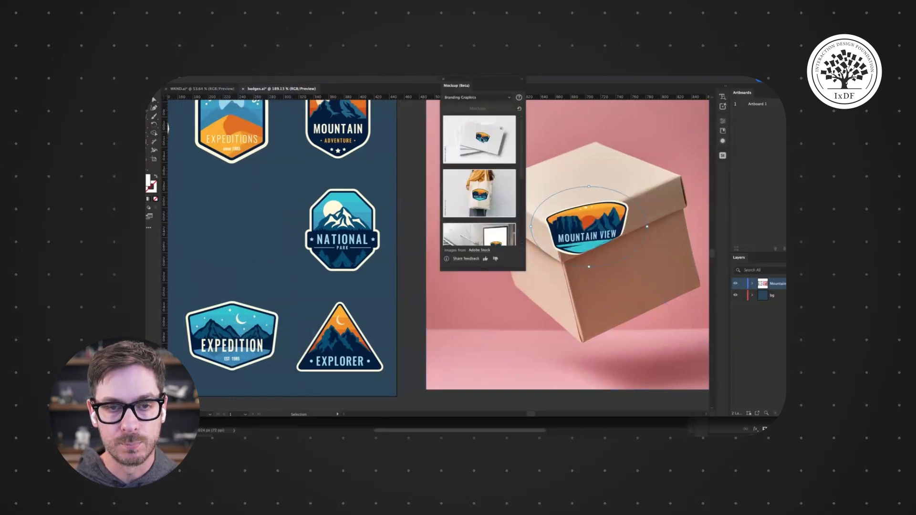
- Switch the mockup suggestions to the Apparel category and close the Mockup panel
{"action": "left_click", "coordinate": [477, 98]}
{"action": "left_click", "coordinate": [480, 111]}
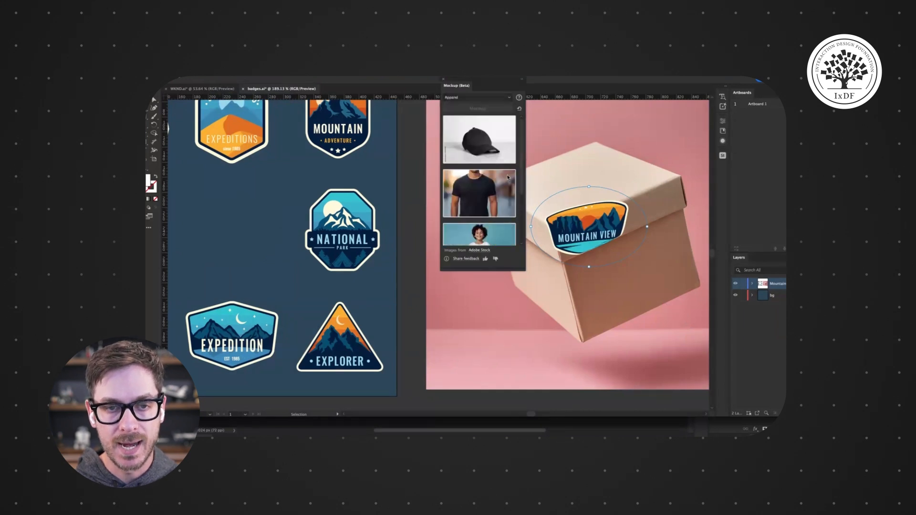
{"action": "left_click", "coordinate": [442, 81]}
- Move the mockup badge down onto the box's front face
{"action": "left_click_drag", "start_coordinate": [586, 204], "coordinate": [627, 294]}
{"action": "left_click_drag", "start_coordinate": [625, 255], "coordinate": [469, 244]}
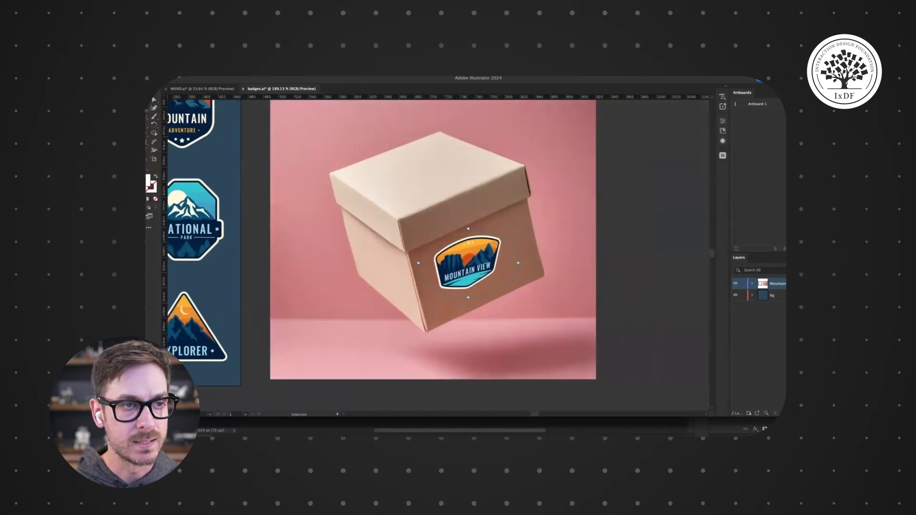
- Open the Transparency panel, set the badge's blend mode to Multiply and nudge it on the box
{"action": "left_click", "coordinate": [315, 69]}
{"action": "scroll", "coordinate": [341, 396], "scroll_direction": "down", "scroll_amount": 4}
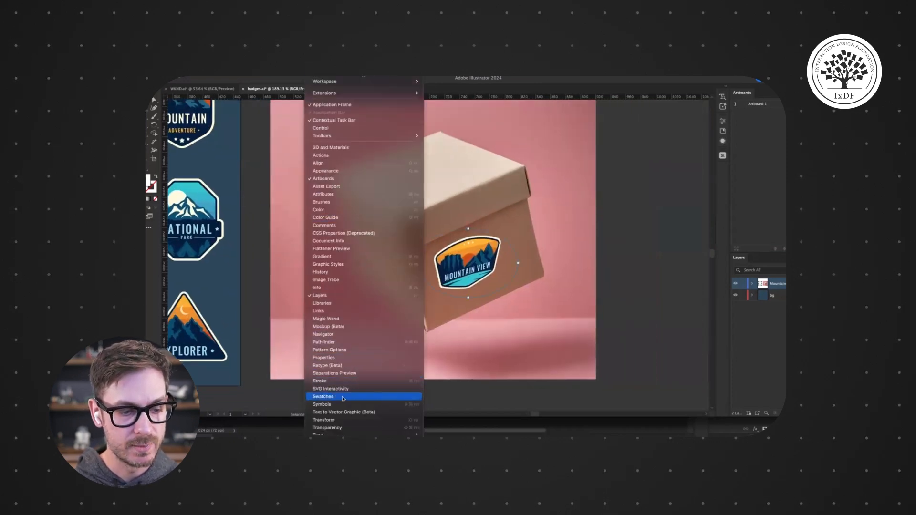
{"action": "left_click", "coordinate": [342, 359]}
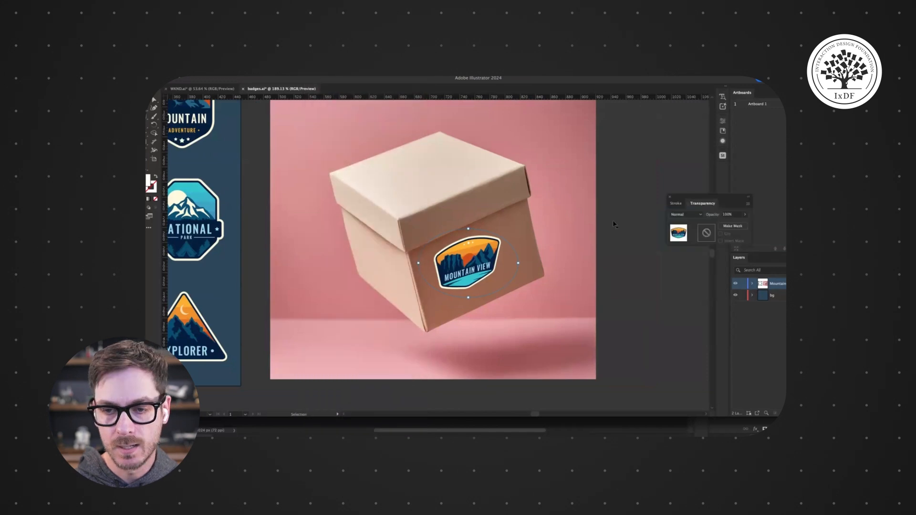
{"action": "left_click", "coordinate": [686, 214]}
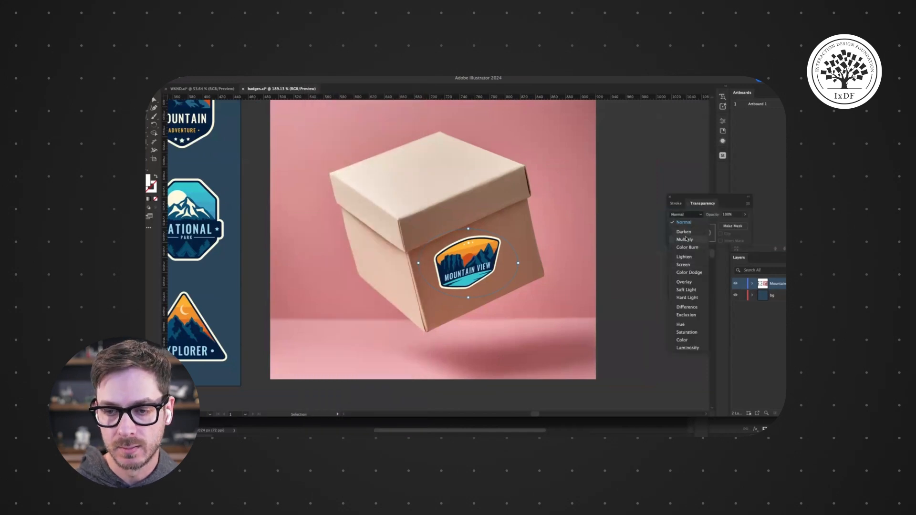
{"action": "left_click", "coordinate": [684, 239]}
{"action": "mouse_move", "coordinate": [472, 260]}
{"action": "left_mouse_down"}
{"action": "mouse_move", "coordinate": [391, 269]}
{"action": "mouse_move", "coordinate": [408, 185]}
{"action": "mouse_move", "coordinate": [423, 183]}
{"action": "mouse_move", "coordinate": [469, 211]}
{"action": "mouse_move", "coordinate": [441, 210]}
{"action": "mouse_move", "coordinate": [458, 187]}
{"action": "mouse_move", "coordinate": [500, 210]}
{"action": "mouse_move", "coordinate": [458, 234]}
{"action": "mouse_move", "coordinate": [509, 182]}
{"action": "mouse_move", "coordinate": [483, 259]}
{"action": "mouse_move", "coordinate": [428, 174]}
{"action": "mouse_move", "coordinate": [477, 257]}
{"action": "left_mouse_up"}
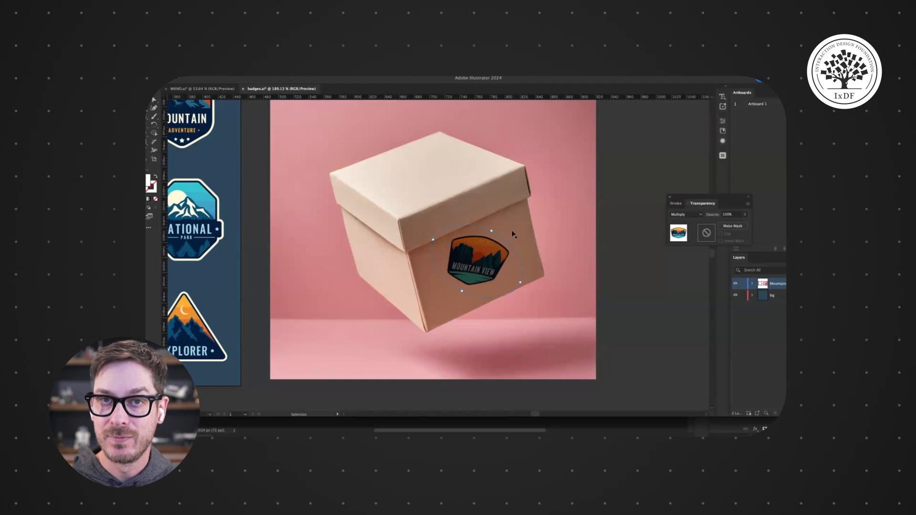
- Undo the last five changes to the mockup
{"action": "key", "text": "super+z"}
{"action": "key", "text": "super+z"}
{"action": "key", "text": "super+z"}
{"action": "key", "text": "super+z"}
{"action": "key", "text": "super+z"}
{"action": "key", "text": "super+z"}
{"action": "key", "text": "super+z"}
{"action": "key", "text": "super+z"}
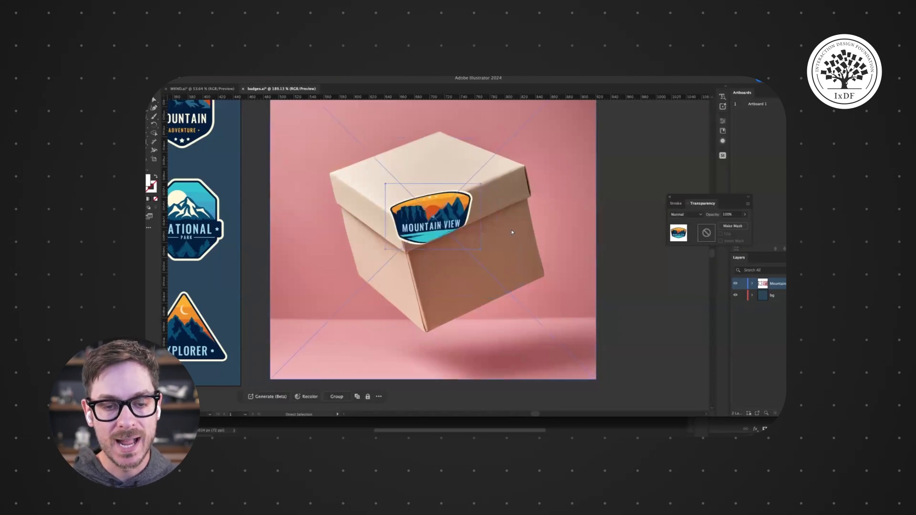
{"action": "key", "text": "super+z"}
{"action": "key", "text": "super+z"}
- Close the Transparency panel, then select and copy the Mountain View badge
{"action": "key", "text": "v"}
{"action": "left_click_drag", "start_coordinate": [295, 213], "coordinate": [562, 212]}
{"action": "left_click", "coordinate": [582, 192]}
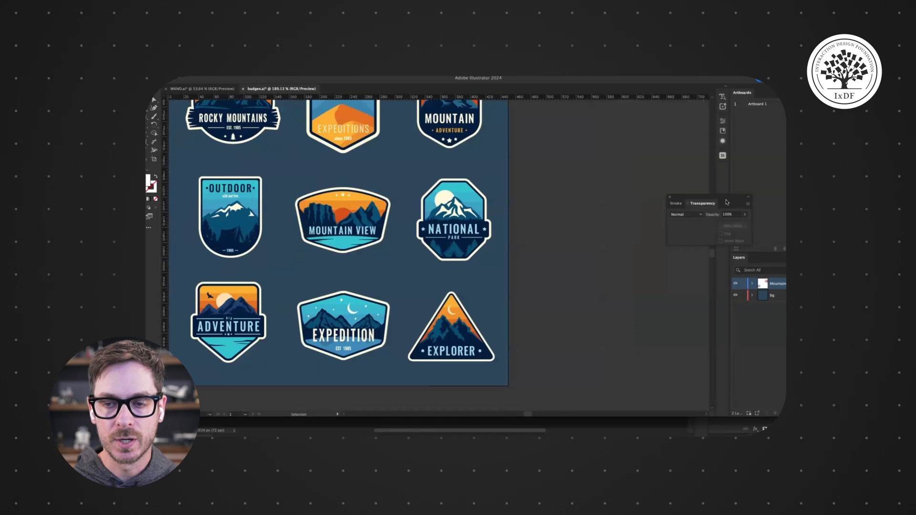
{"action": "left_click", "coordinate": [669, 197]}
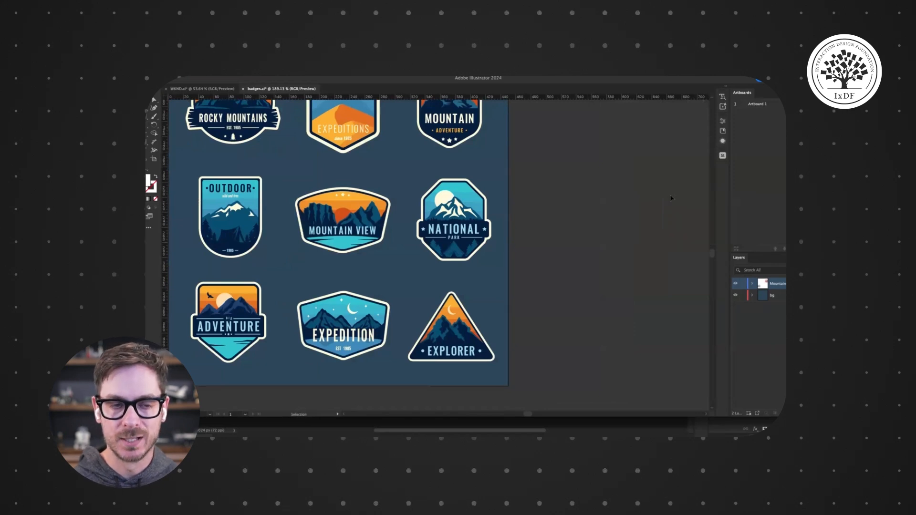
{"action": "left_click", "coordinate": [359, 221]}
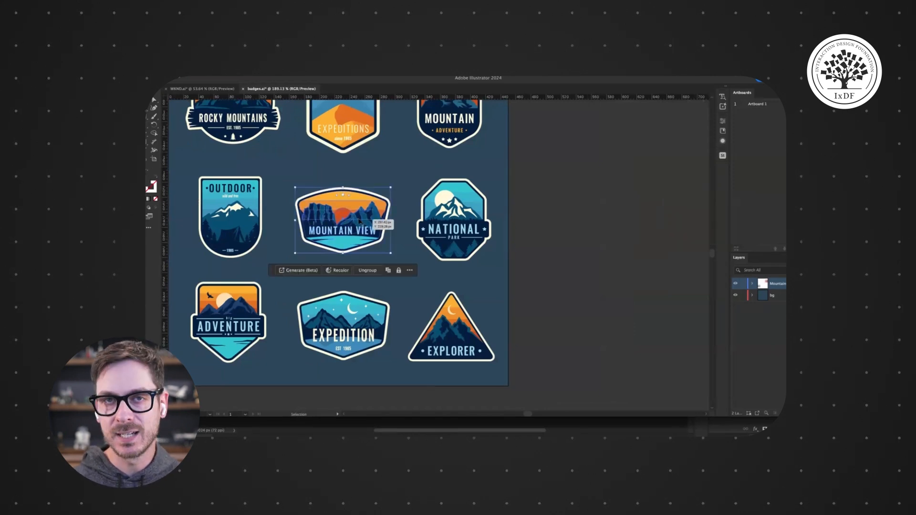
{"action": "key", "text": "a"}
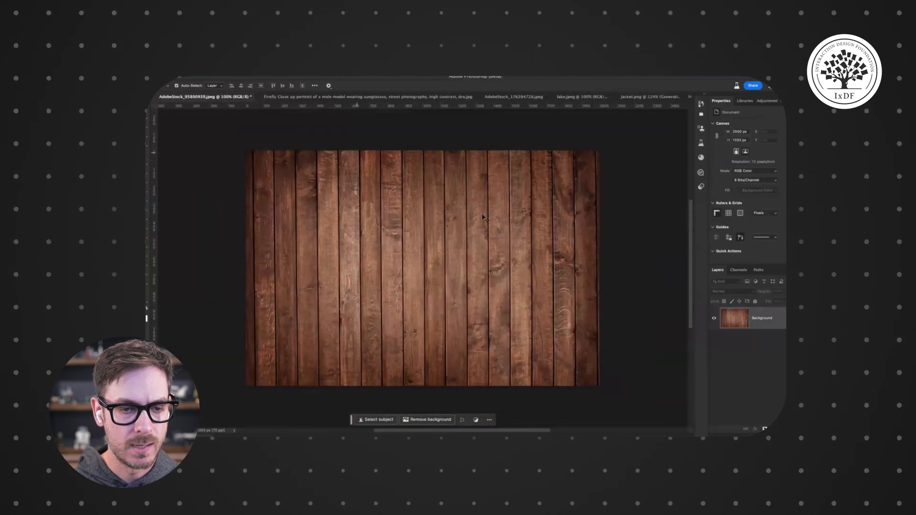
- Switch to Photoshop, paste the badge as pixels onto the wood-plank photo and enlarge it in the centre
{"action": "key", "text": "ctrl+v"}
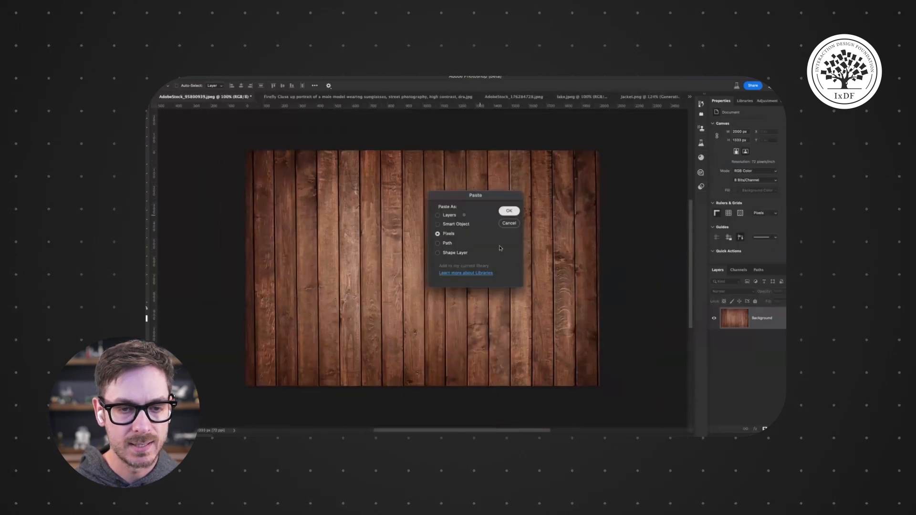
{"action": "key", "text": "Return"}
{"action": "left_click_drag", "start_coordinate": [437, 277], "coordinate": [536, 348]}
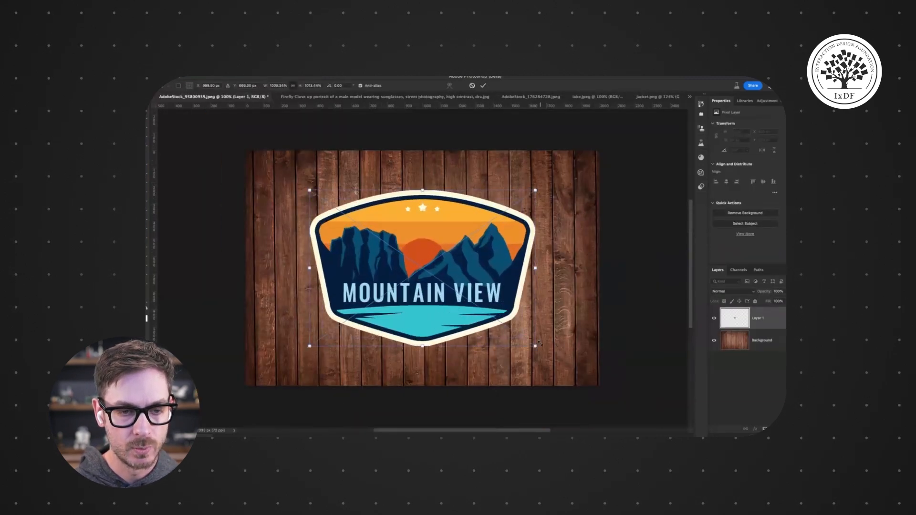
{"action": "key", "text": "Return"}
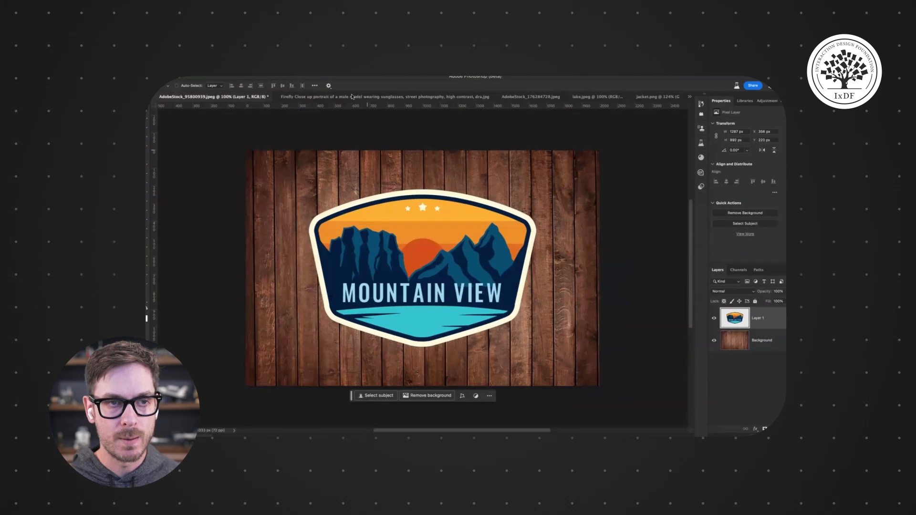
- Open the Parametric Filters panel from the Filter menu
{"action": "left_click", "coordinate": [315, 69]}
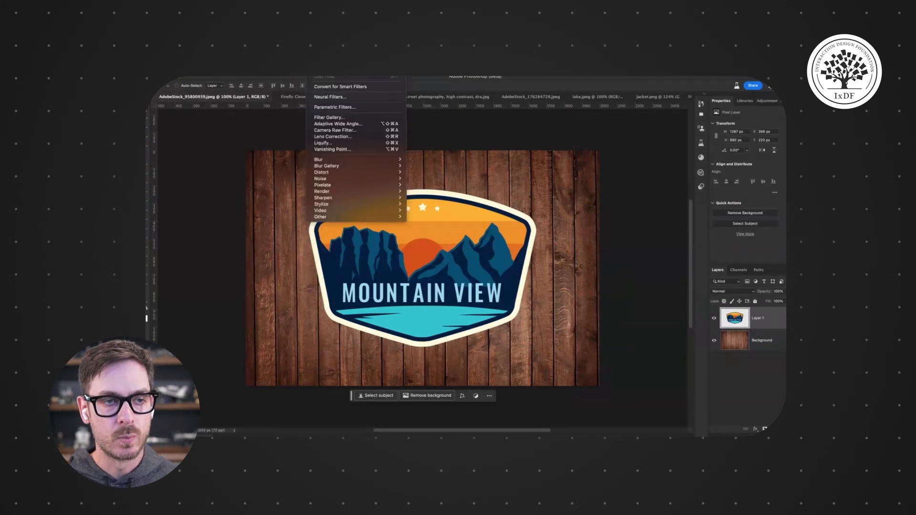
{"action": "left_click", "coordinate": [330, 107]}
{"action": "scroll", "coordinate": [642, 308], "scroll_direction": "down", "scroll_amount": 5}
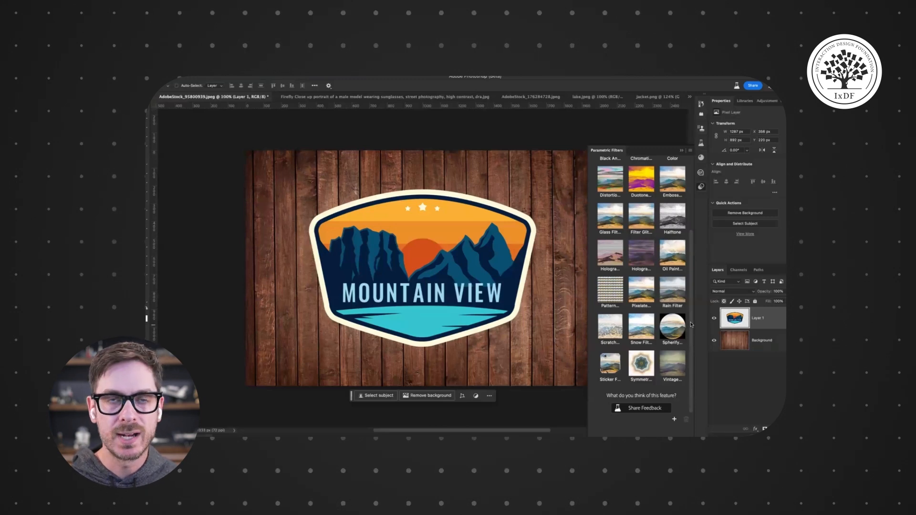
{"action": "left_click", "coordinate": [311, 69]}
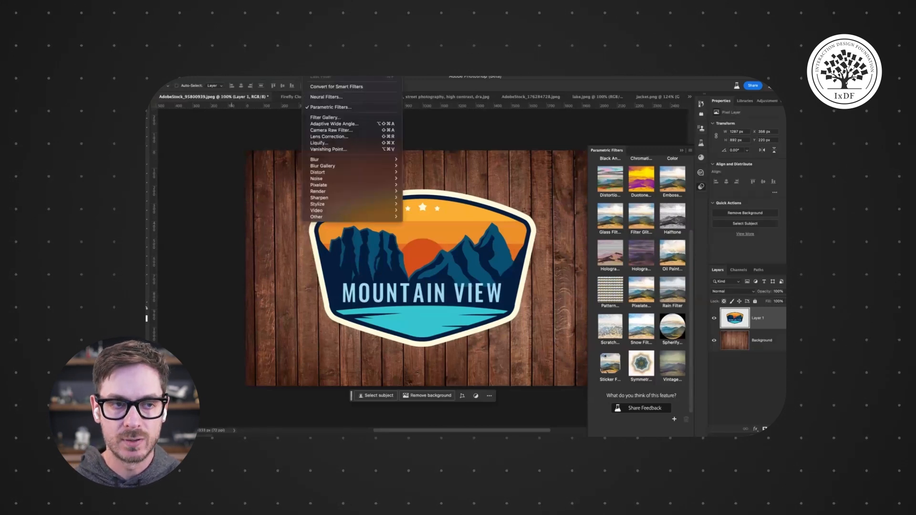
{"action": "left_click", "coordinate": [311, 69]}
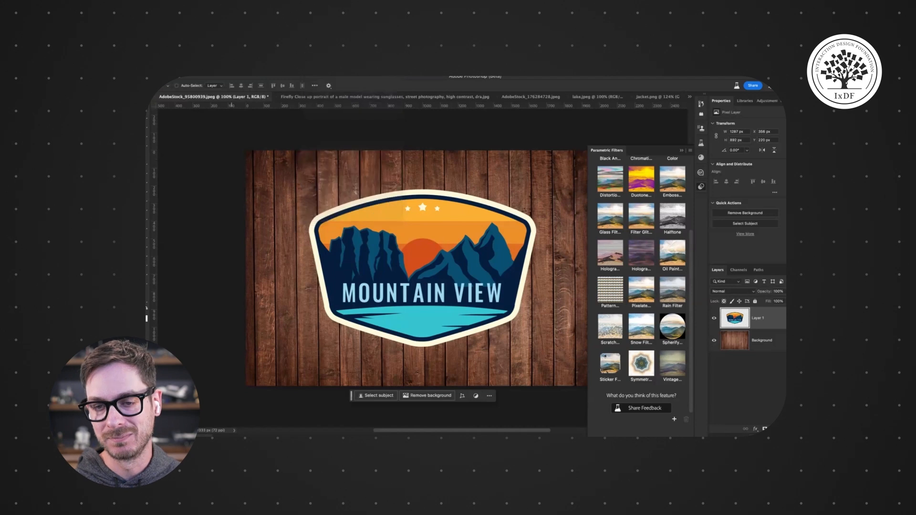
{"action": "scroll", "coordinate": [640, 214], "scroll_direction": "up", "scroll_amount": 5}
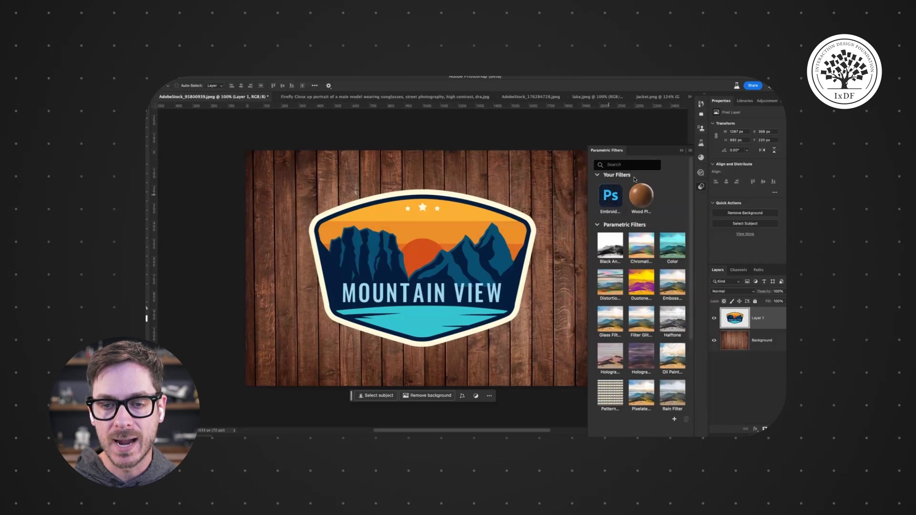
- Apply the Embroidery filter to the badge and set its resolution to High
{"action": "left_click", "coordinate": [611, 197]}
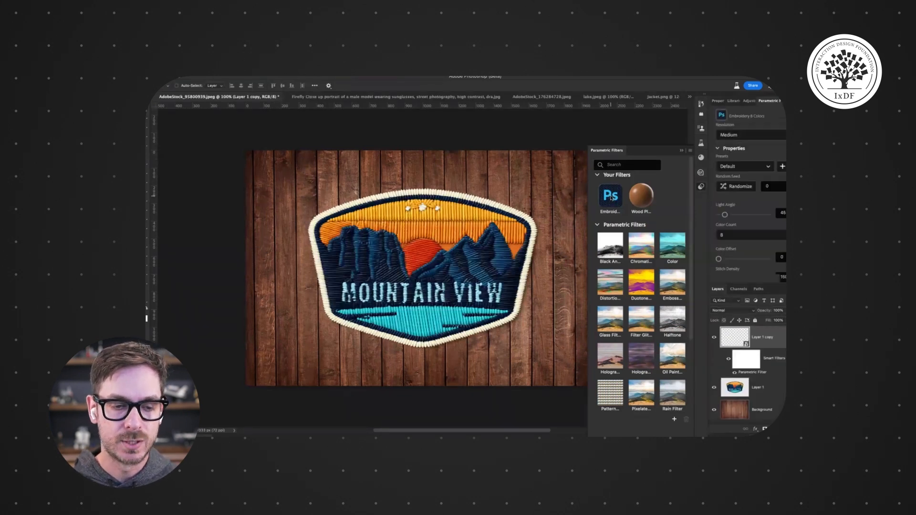
{"action": "left_click", "coordinate": [701, 188]}
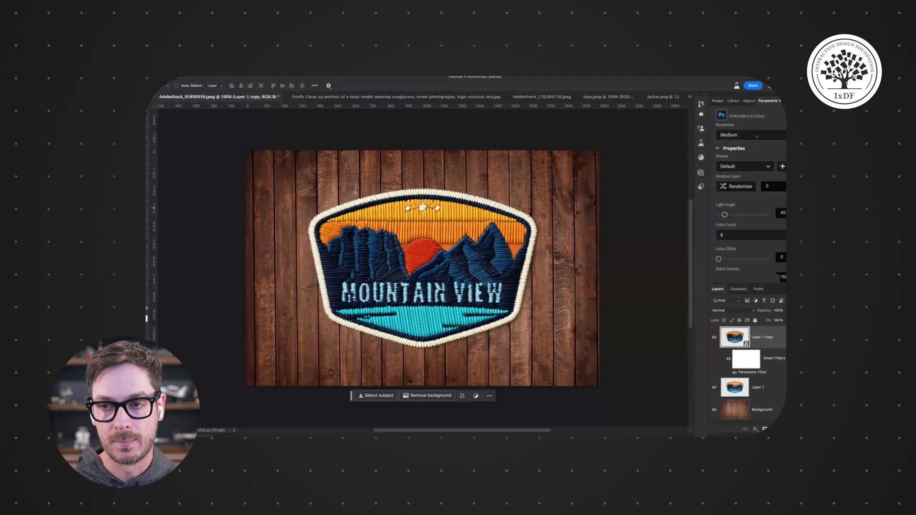
{"action": "left_click", "coordinate": [742, 135]}
{"action": "left_click", "coordinate": [733, 172]}
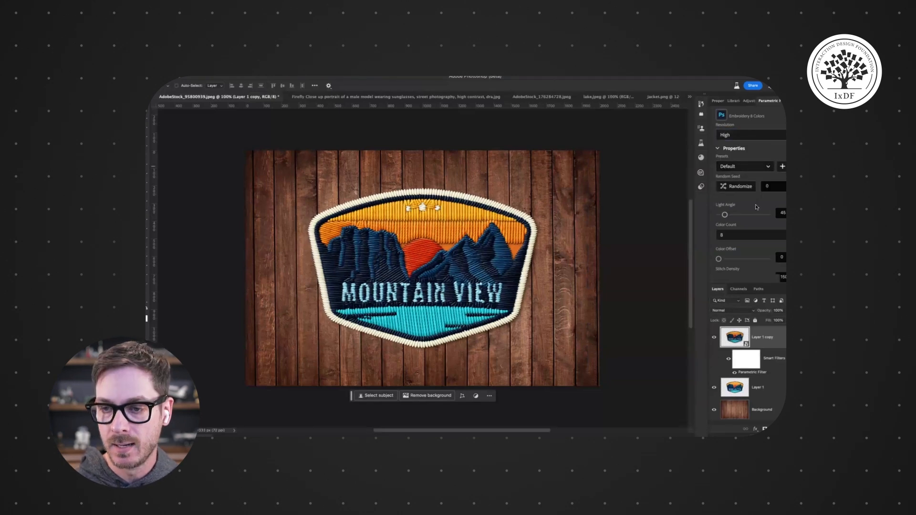
- Raise the embroidery stitch density to about 25
{"action": "scroll", "coordinate": [738, 215], "scroll_direction": "down", "scroll_amount": 3}
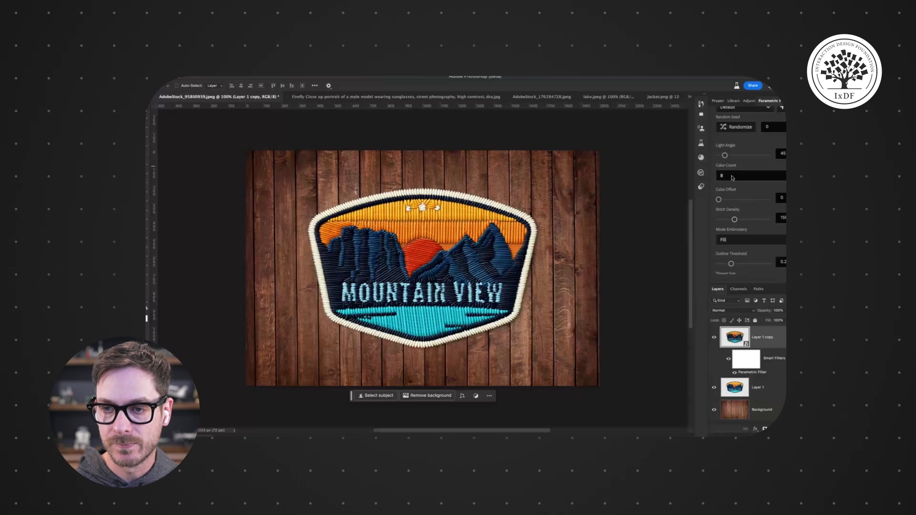
{"action": "left_click_drag", "start_coordinate": [735, 220], "coordinate": [758, 219]}
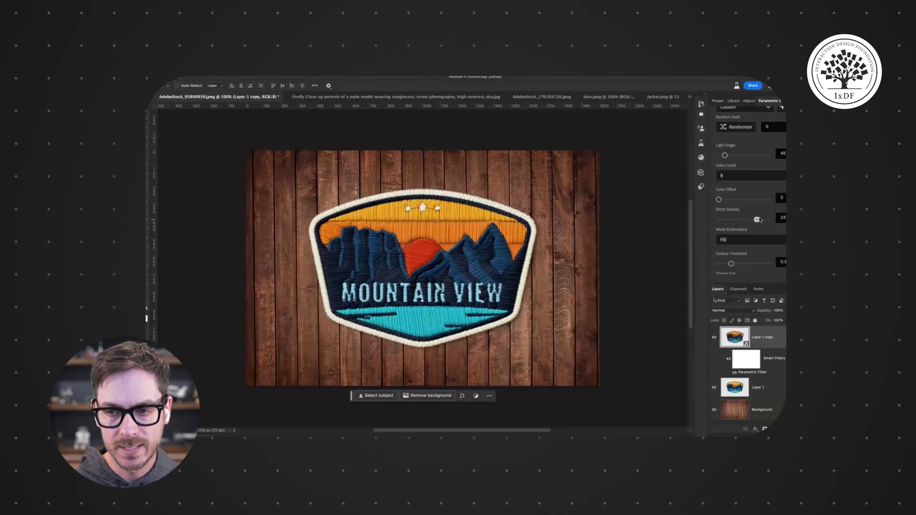
{"action": "scroll", "coordinate": [745, 181], "scroll_direction": "down", "scroll_amount": 5}
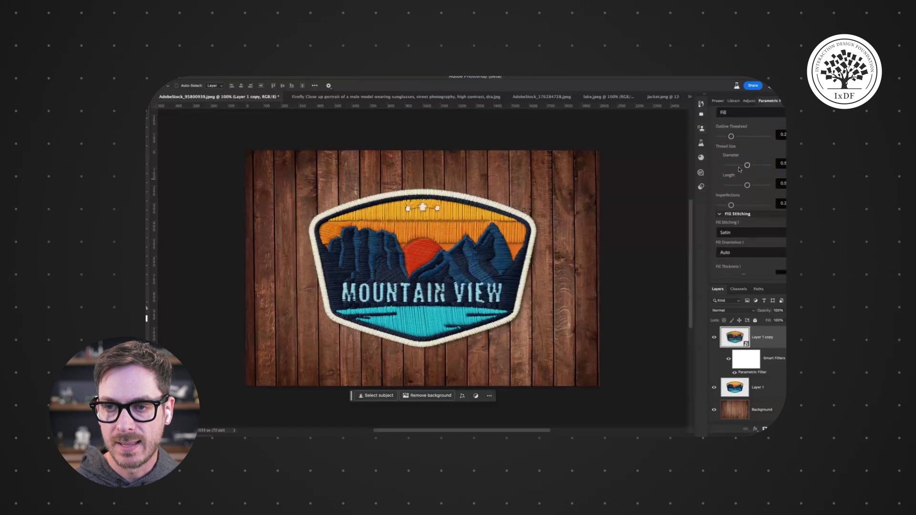
{"action": "scroll", "coordinate": [735, 133], "scroll_direction": "up", "scroll_amount": 2}
- Try the Fill/Outline embroidery mode, then set the mode back to Fill
{"action": "left_click", "coordinate": [742, 164]}
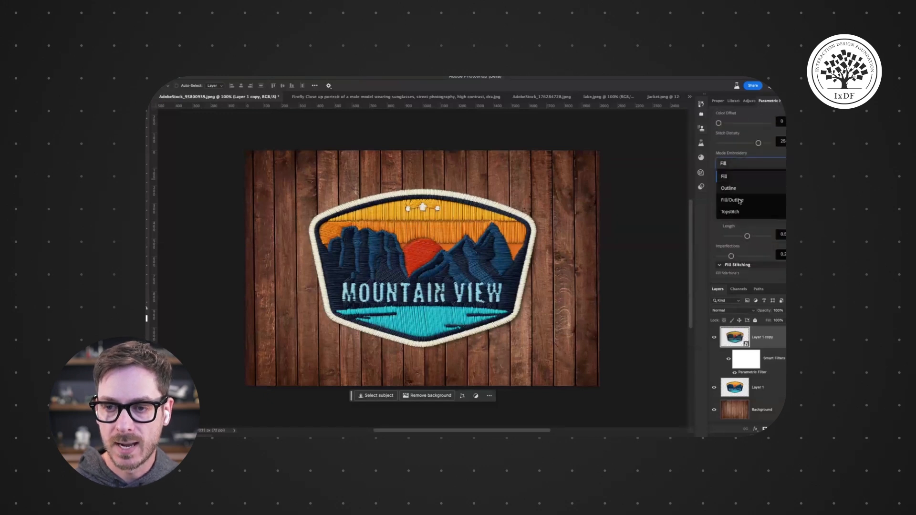
{"action": "left_click", "coordinate": [733, 200]}
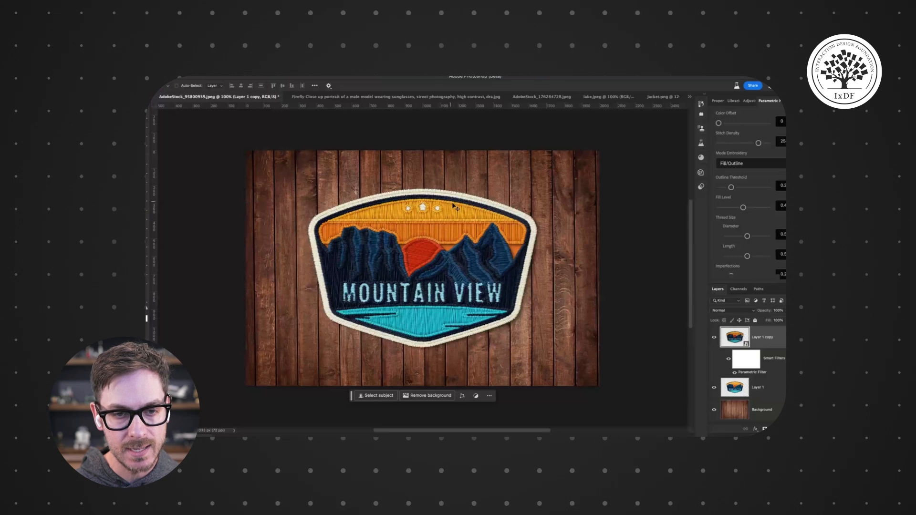
{"action": "left_click", "coordinate": [733, 164]}
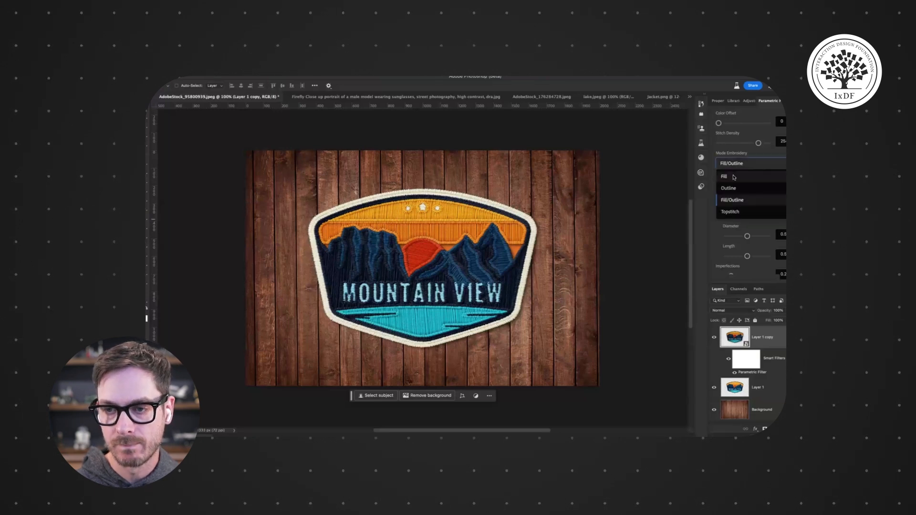
{"action": "left_click", "coordinate": [733, 176]}
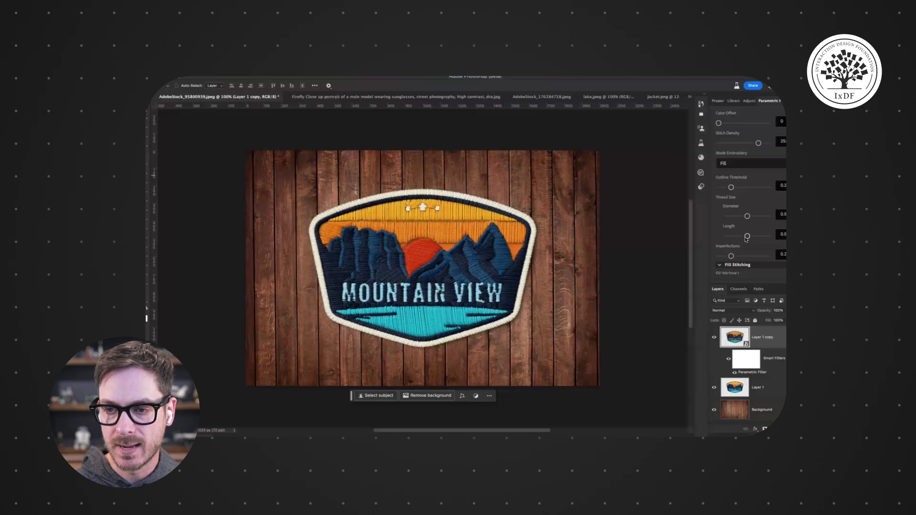
- Increase the thread diameter to about 0.8 and shorten the thread length to about 0.4
{"action": "left_click", "coordinate": [759, 237]}
{"action": "left_click", "coordinate": [736, 236]}
{"action": "left_click", "coordinate": [762, 216]}
{"action": "left_click", "coordinate": [747, 237]}
{"action": "left_click", "coordinate": [743, 237]}
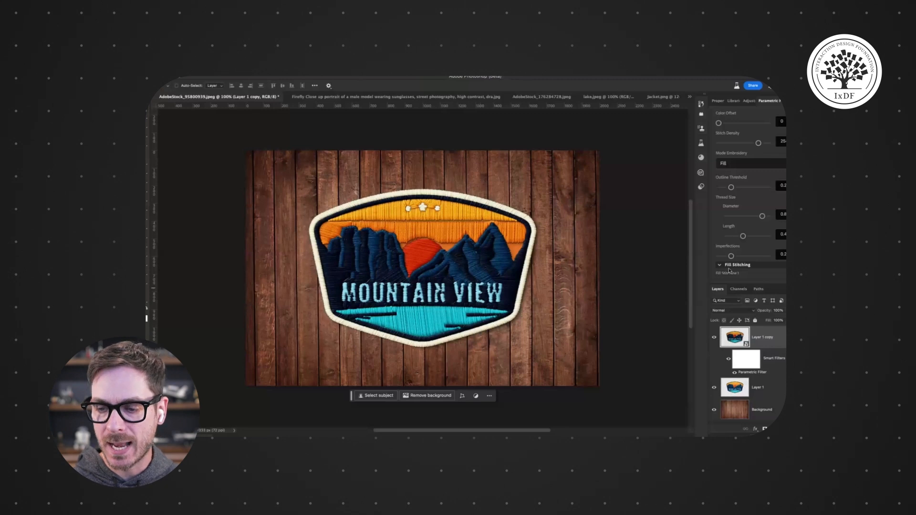
- Try Twill for the first fill stitching, then set it to Split
{"action": "scroll", "coordinate": [729, 270], "scroll_direction": "down", "scroll_amount": 5}
{"action": "scroll", "coordinate": [749, 191], "scroll_direction": "down", "scroll_amount": 10}
{"action": "scroll", "coordinate": [749, 191], "scroll_direction": "up", "scroll_amount": 10}
{"action": "scroll", "coordinate": [743, 156], "scroll_direction": "up", "scroll_amount": 4}
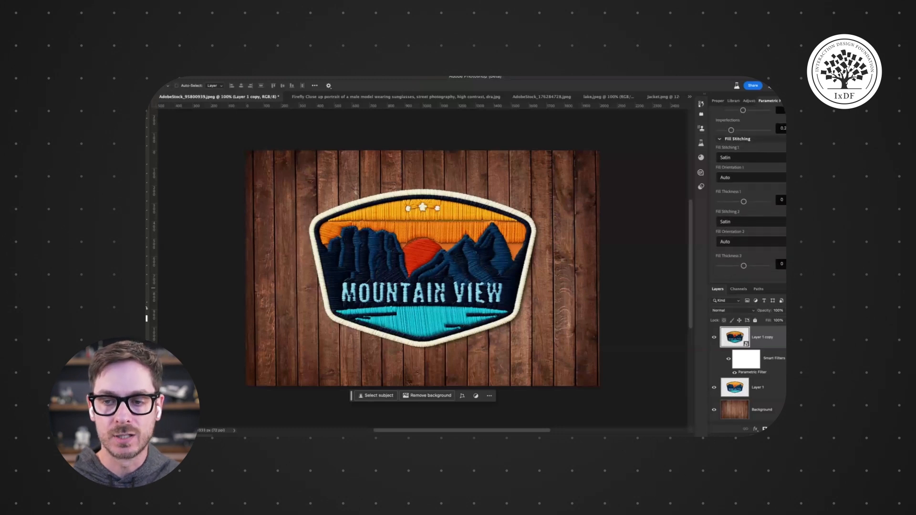
{"action": "left_click", "coordinate": [743, 156]}
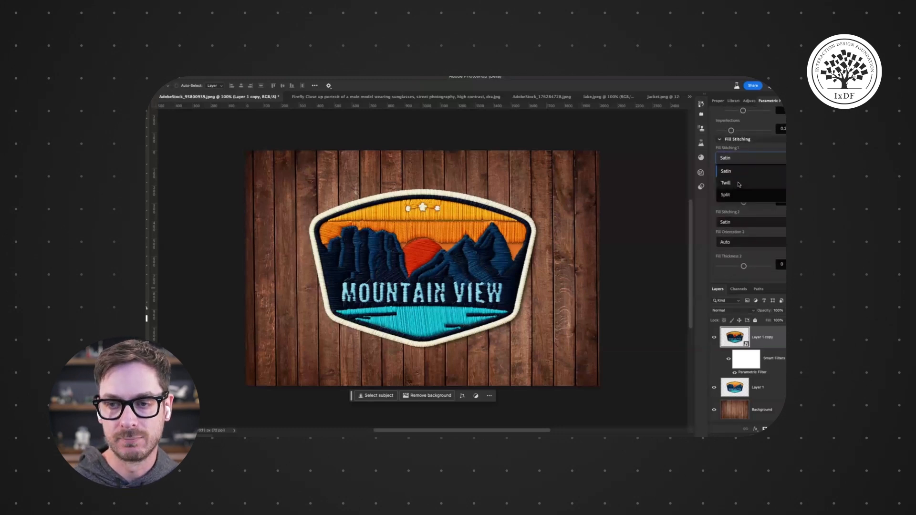
{"action": "left_click", "coordinate": [731, 183]}
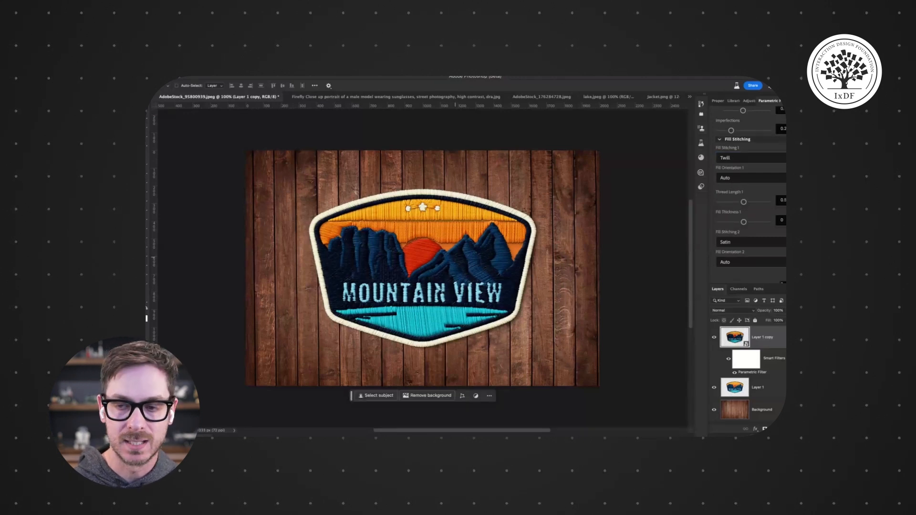
{"action": "left_click", "coordinate": [737, 158]}
{"action": "left_click", "coordinate": [729, 197]}
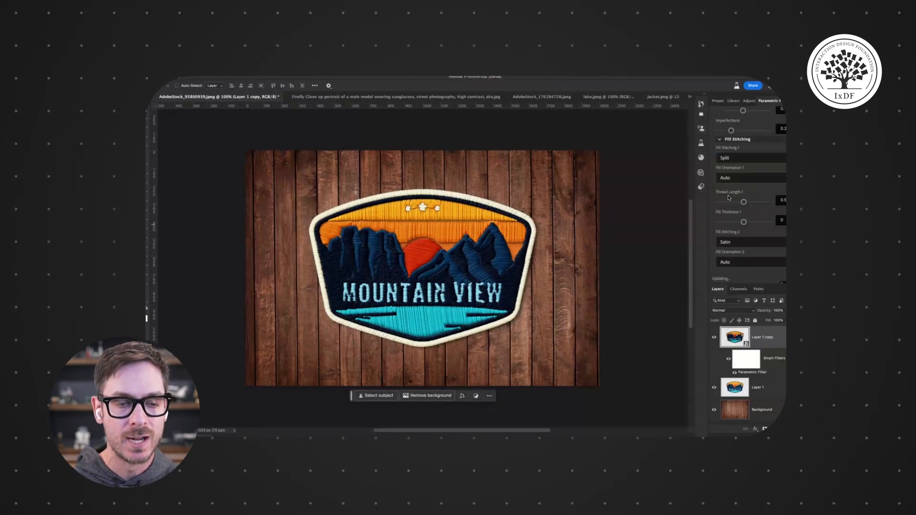
- Review the first fill orientation and fill stitching options
{"action": "left_click", "coordinate": [737, 178]}
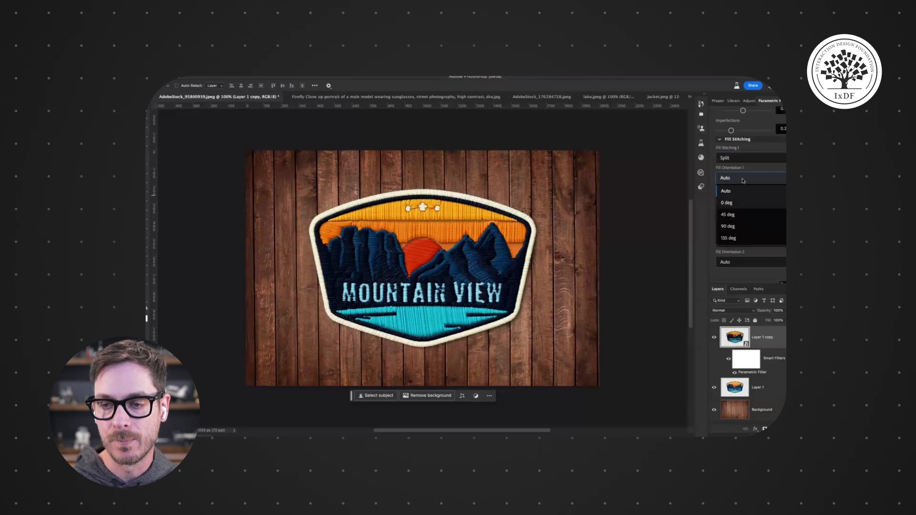
{"action": "left_click", "coordinate": [742, 159]}
{"action": "left_click", "coordinate": [737, 185]}
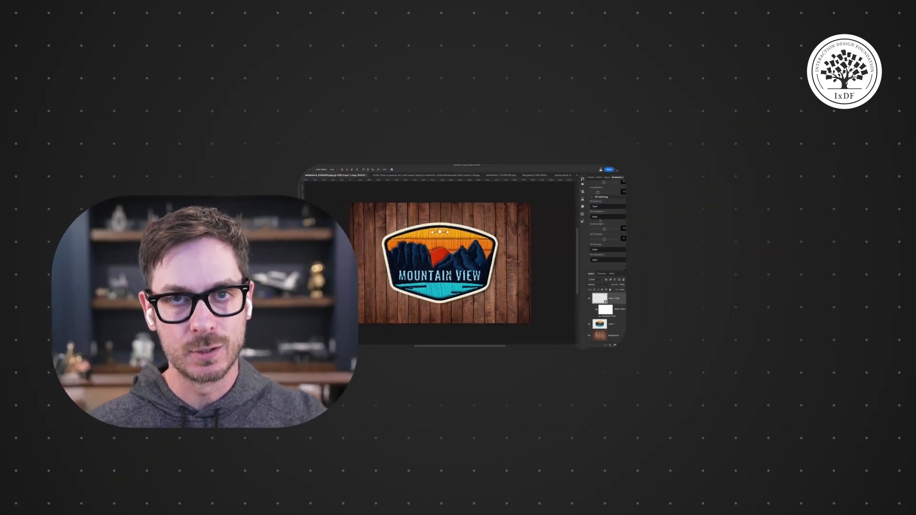